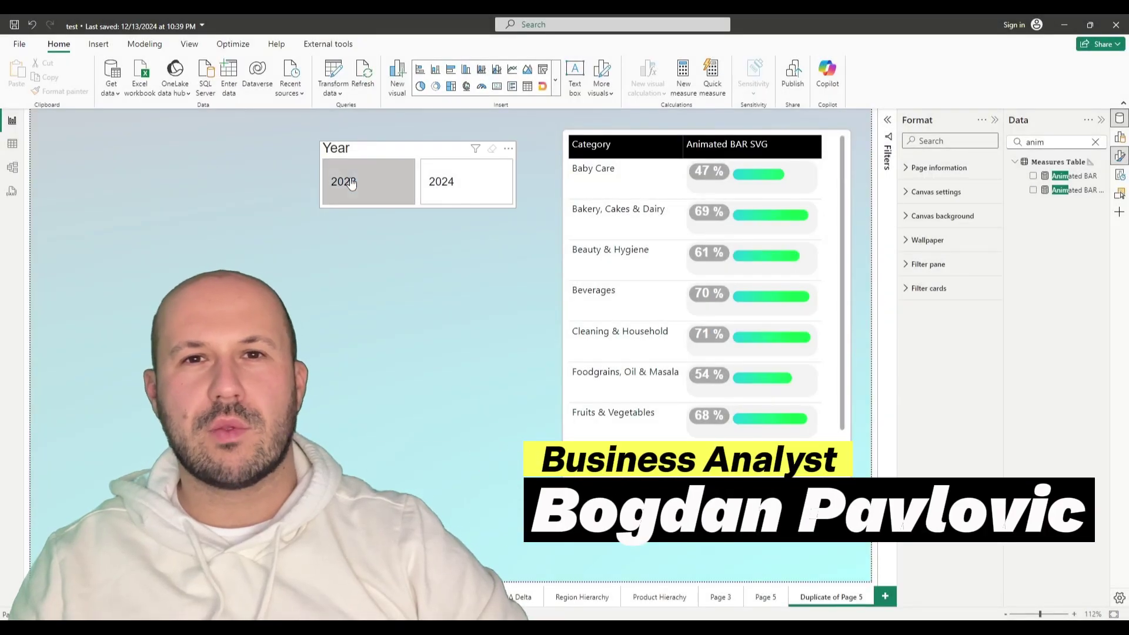
# Filter the Category table by 2023, then 2024, then both 2023 and 2024 in the Year slicer.
pyautogui.click(351, 183)
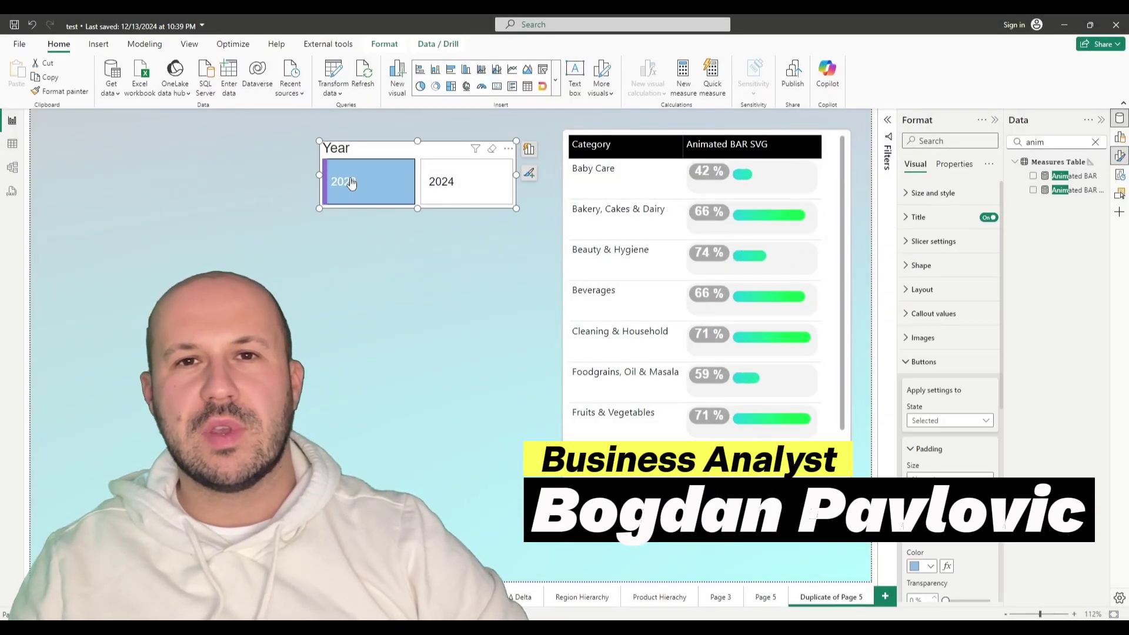
pyautogui.click(452, 182)
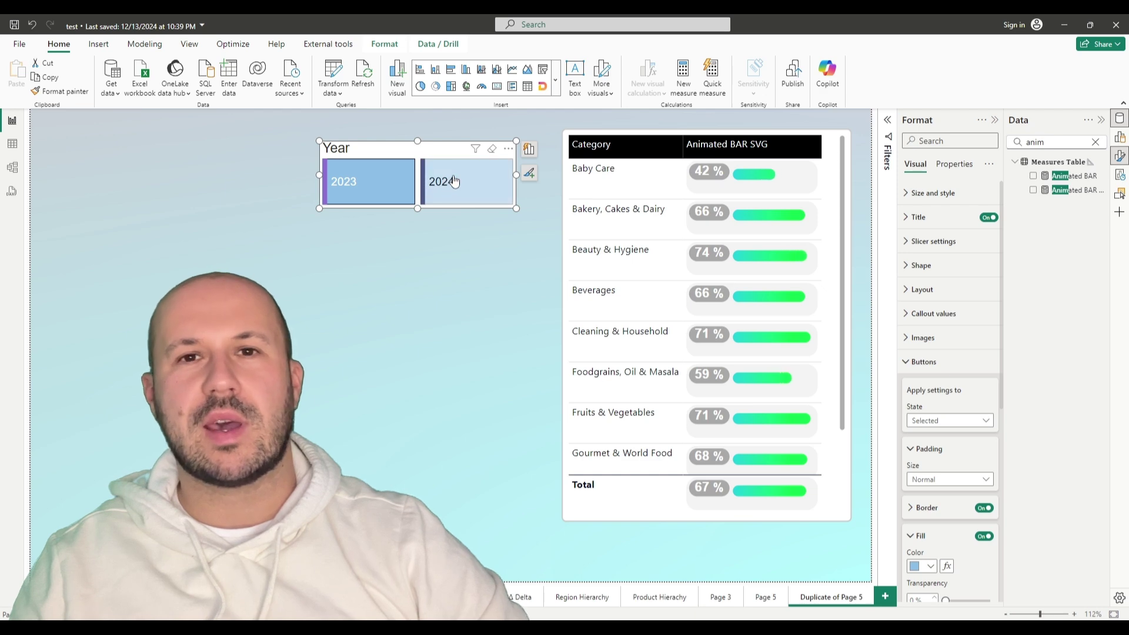
pyautogui.click(454, 181)
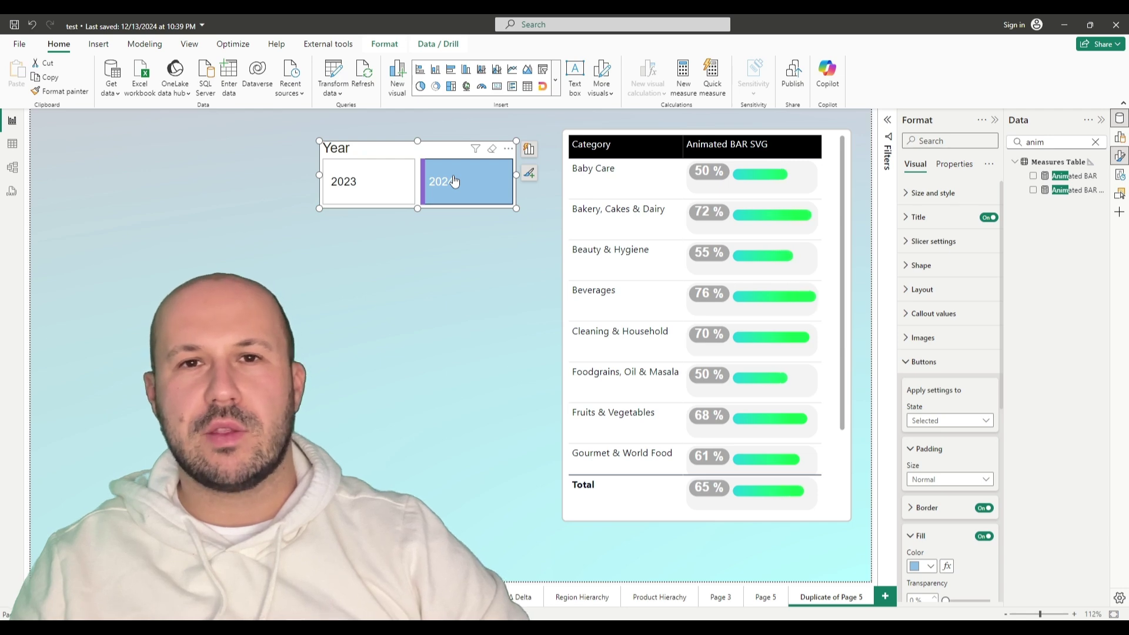
pyautogui.click(349, 183)
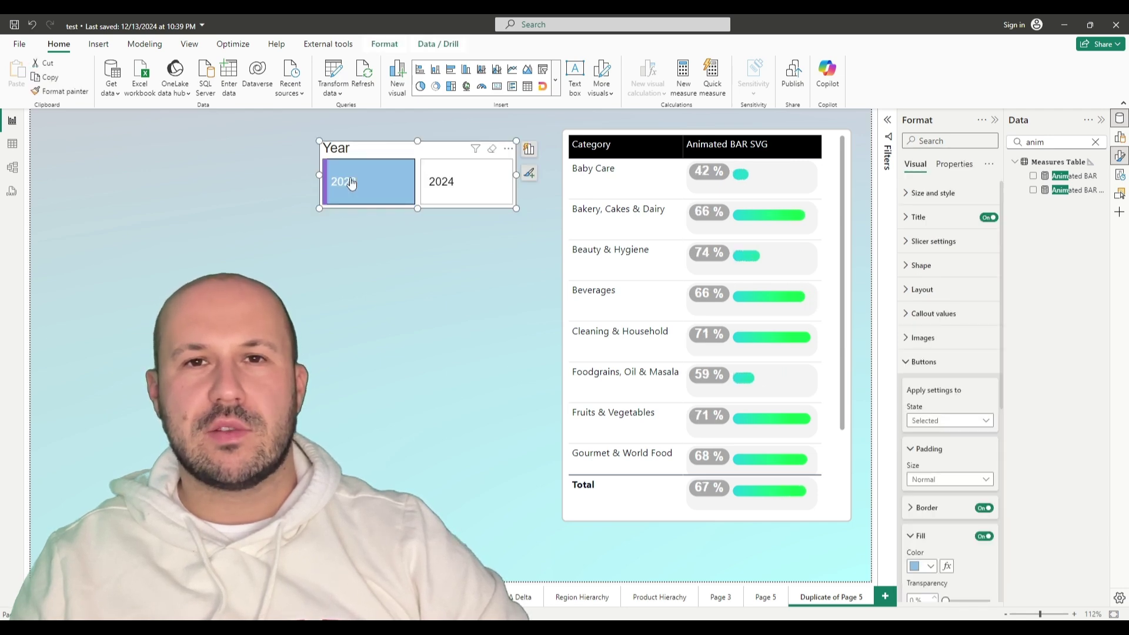
pyautogui.keyDown('ctrl'); pyautogui.click(453, 182); pyautogui.keyUp('ctrl')
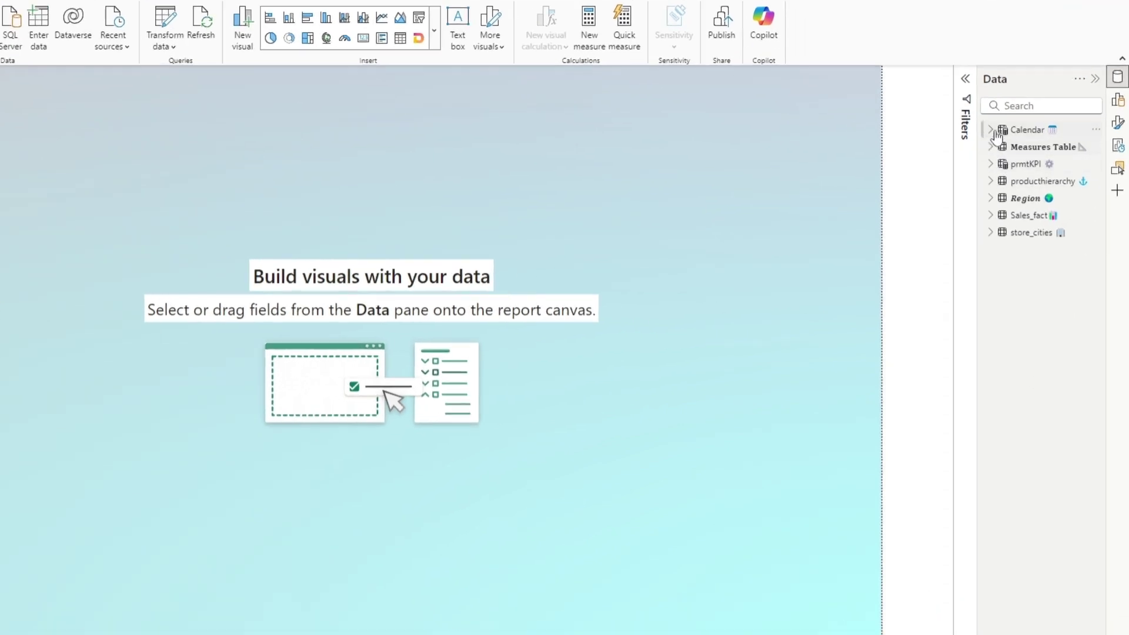
# Place the Calendar Year field on the page and turn it into a slicer.
pyautogui.click(1014, 162)
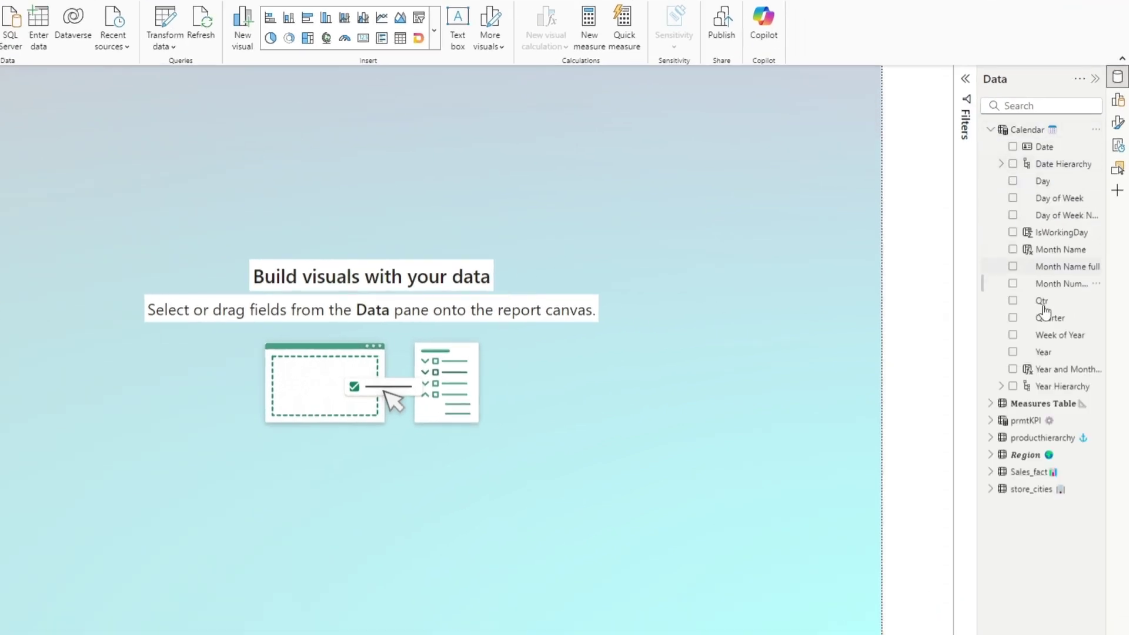
pyautogui.moveTo(1042, 351); pyautogui.dragTo(0, 141)
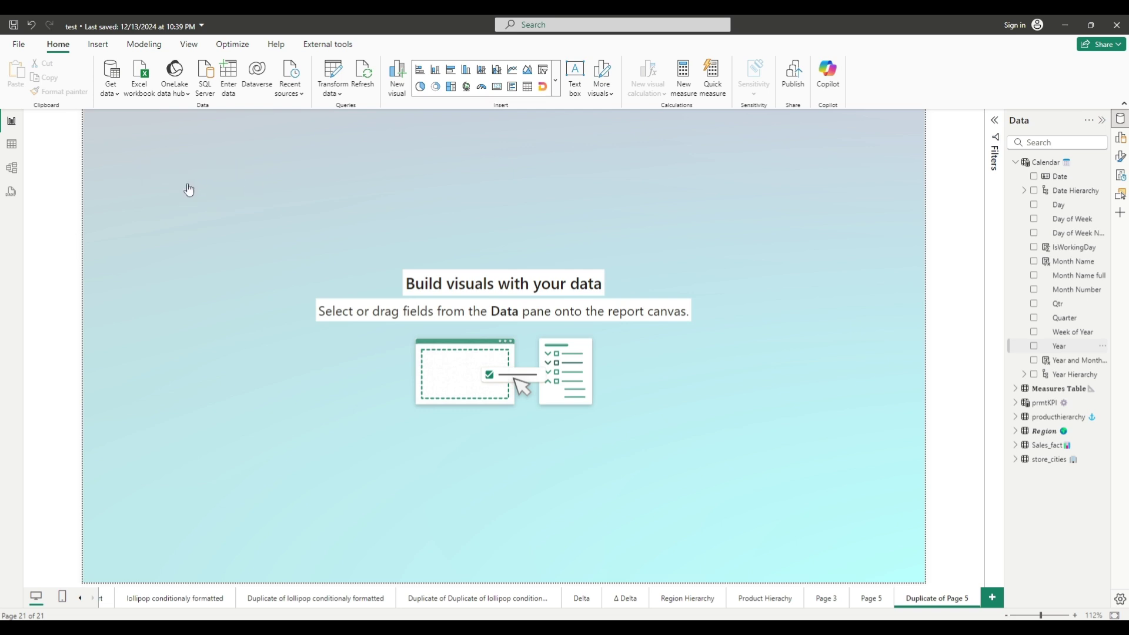
pyautogui.moveTo(189, 190); pyautogui.dragTo(194, 179)
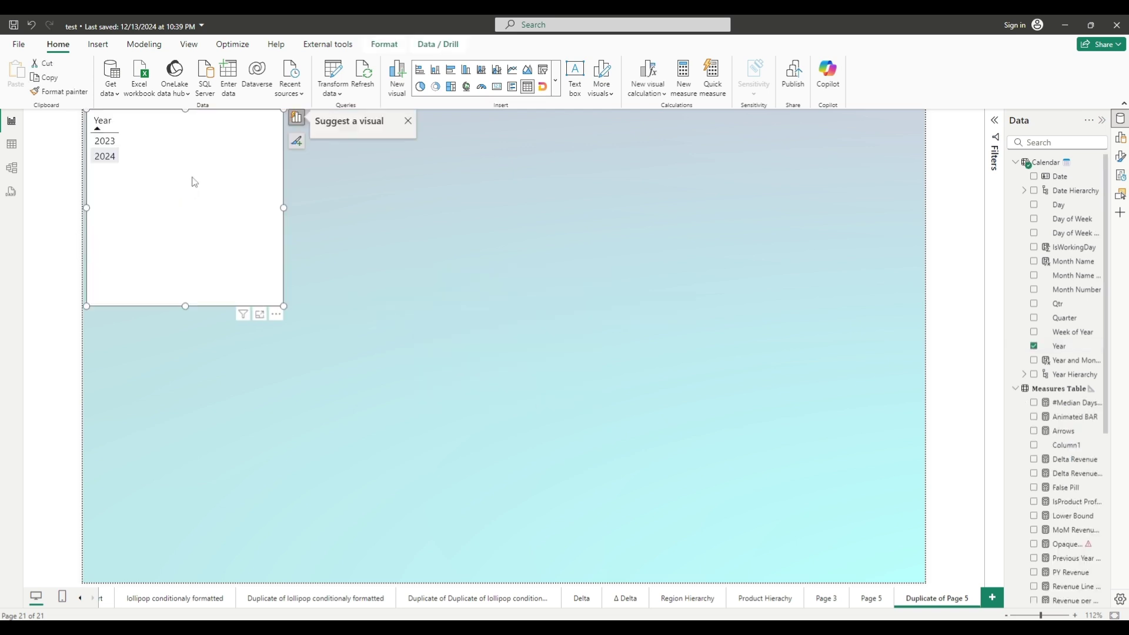
pyautogui.click(555, 80)
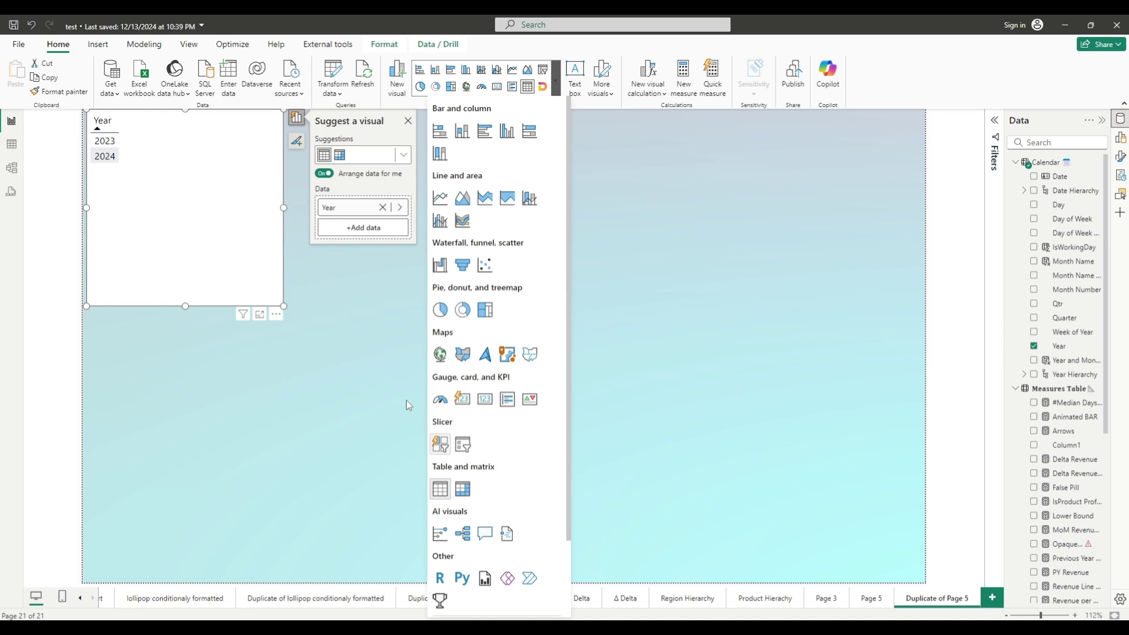
pyautogui.click(439, 445)
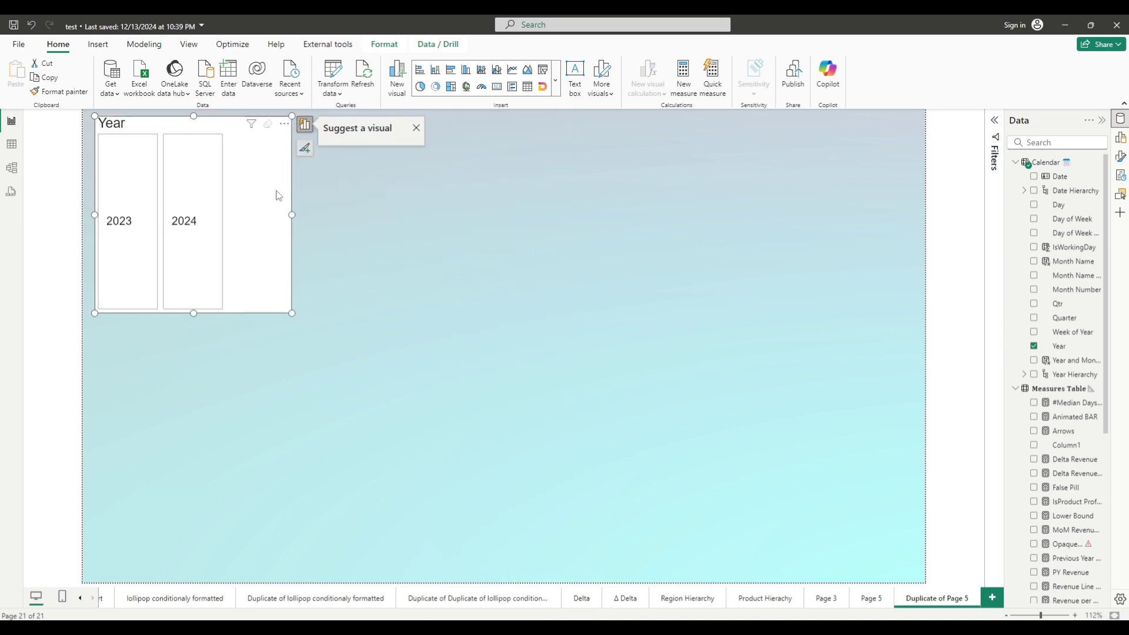
# Shorten the Year slicer to a compact strip using its Layout settings.
pyautogui.click(297, 141)
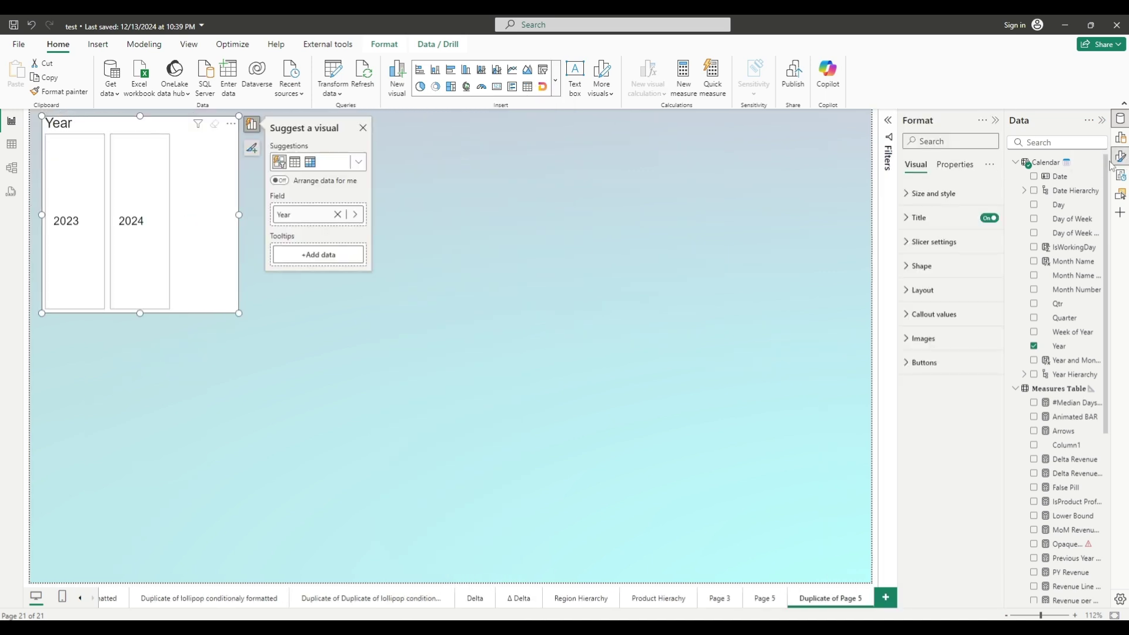
pyautogui.click(922, 290)
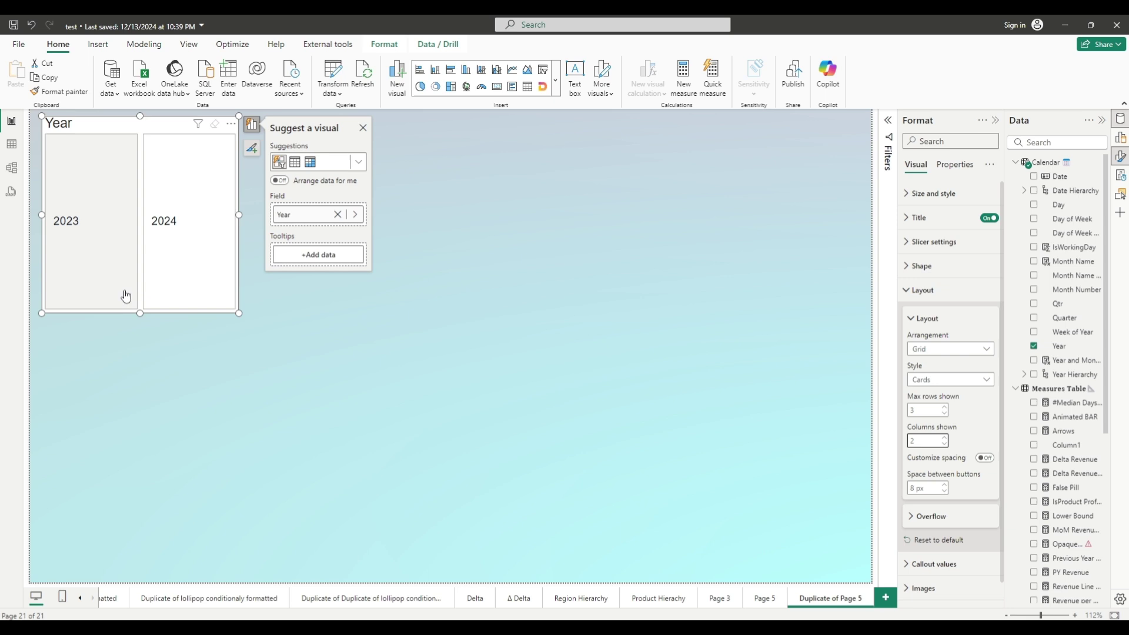
pyautogui.moveTo(142, 313); pyautogui.dragTo(139, 185)
pyautogui.click(906, 292)
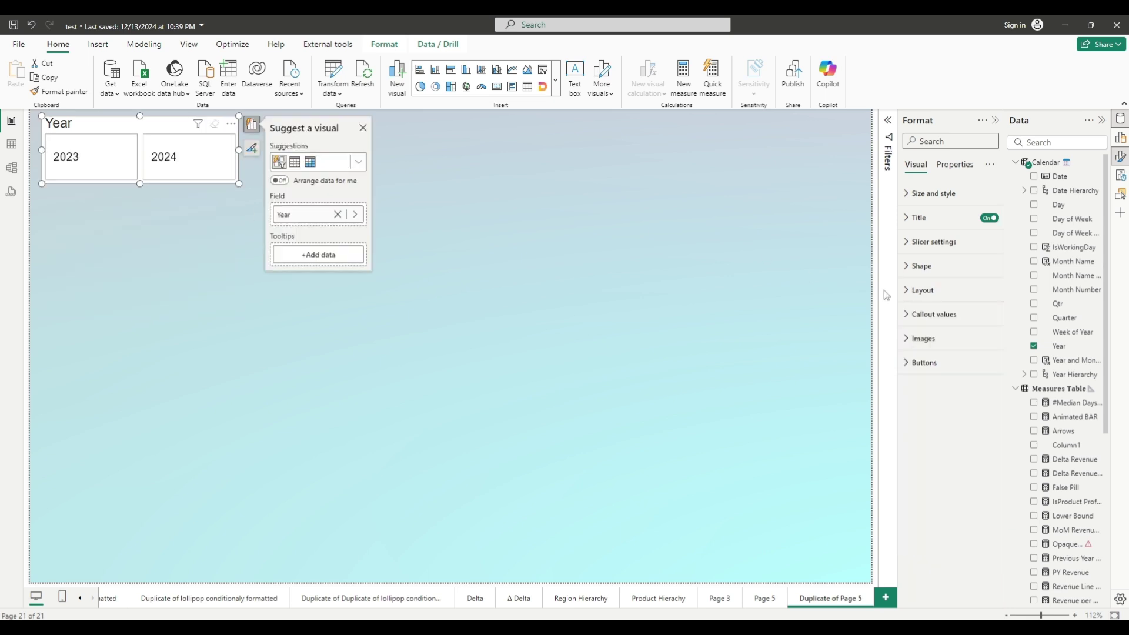
# Give the slicer tiles' Hover state a light blue fill.
pyautogui.click(904, 293)
pyautogui.click(905, 292)
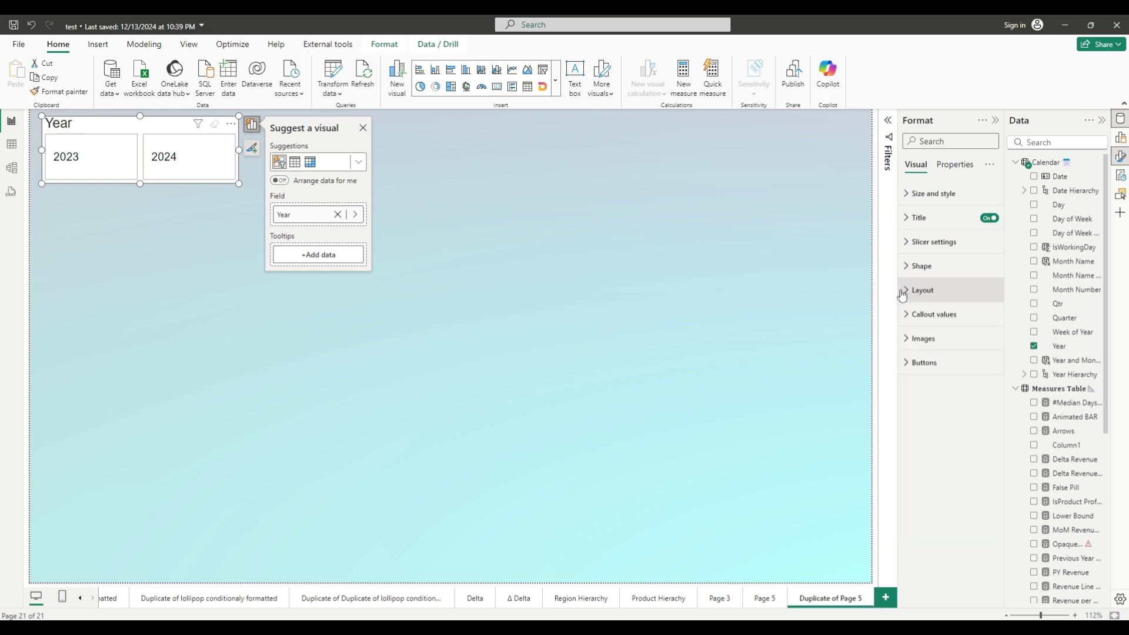
pyautogui.click(932, 361)
pyautogui.scroll(-1, 938, 394)
pyautogui.click(939, 368)
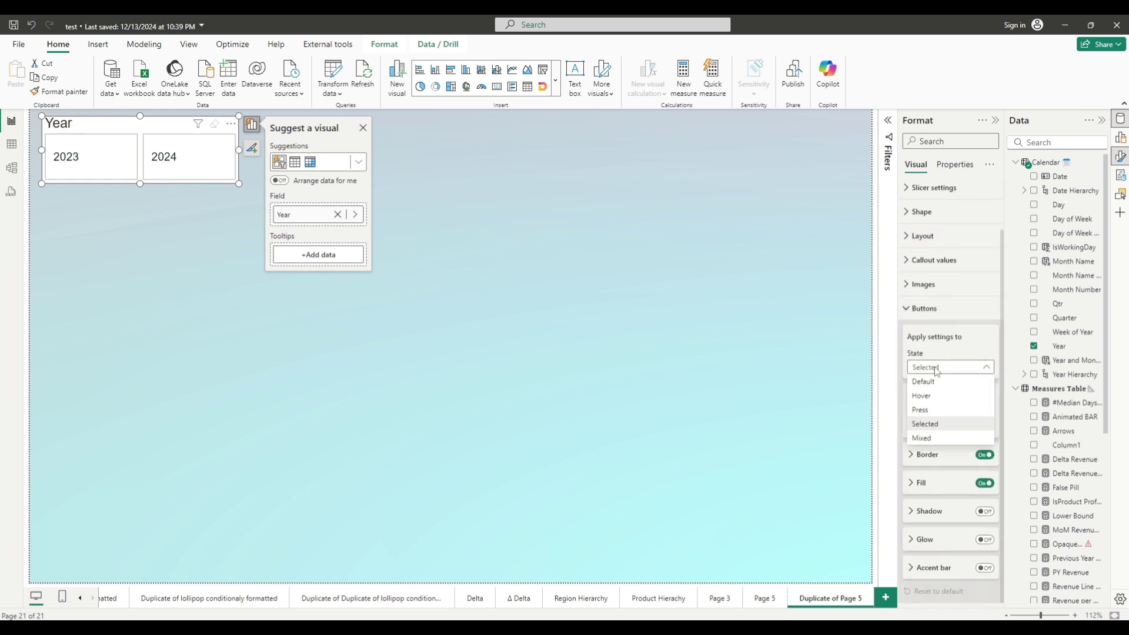
pyautogui.click(934, 396)
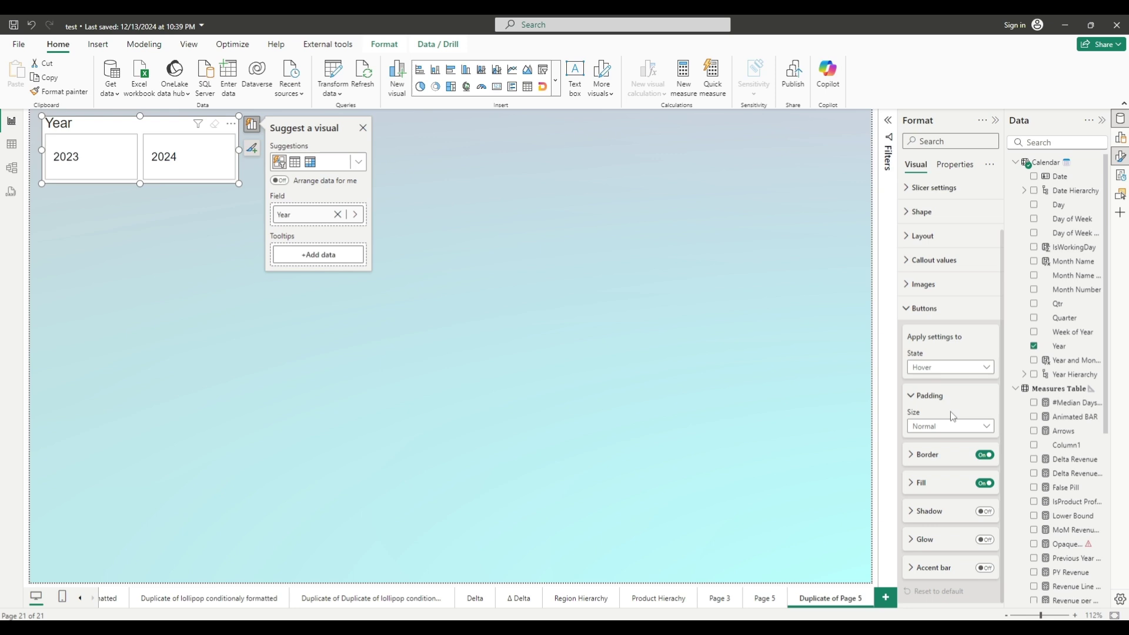
pyautogui.click(921, 483)
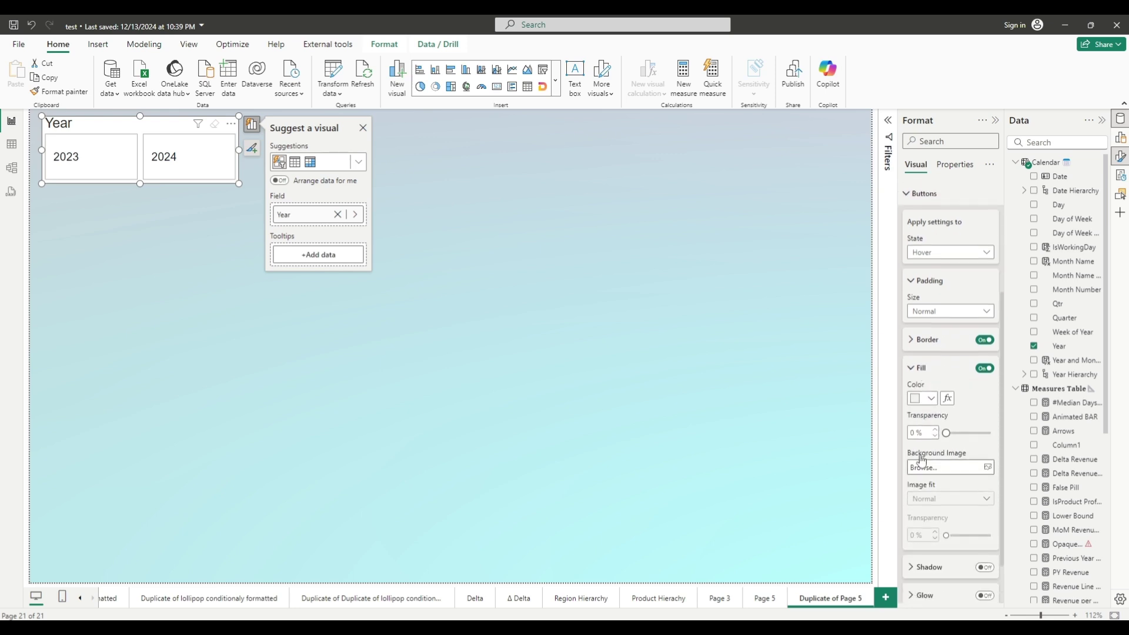
pyautogui.scroll(-2, 922, 470)
pyautogui.click(930, 396)
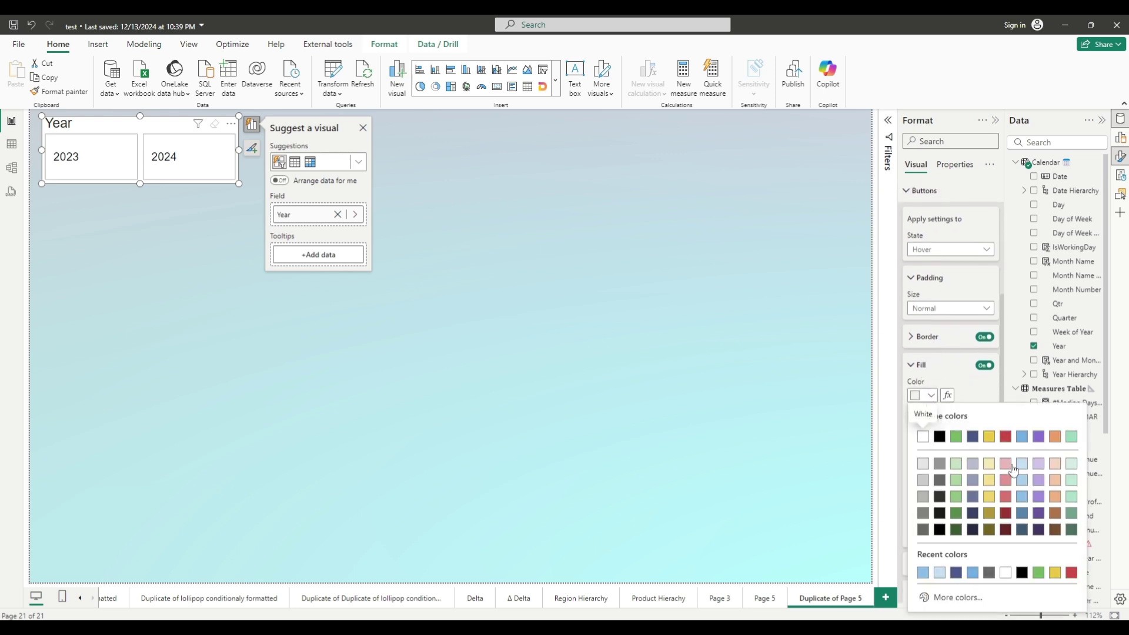
pyautogui.click(1022, 467)
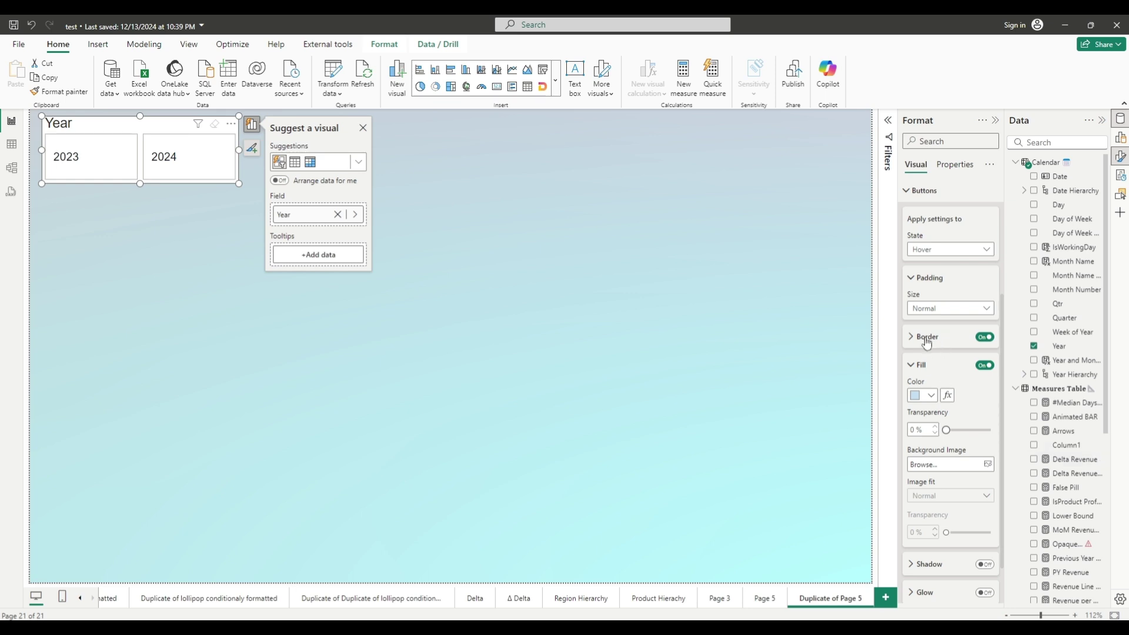
# Turn on a dark blue accent bar for hovered tiles and test it on 2024 and 2023.
pyautogui.scroll(-1, 910, 433)
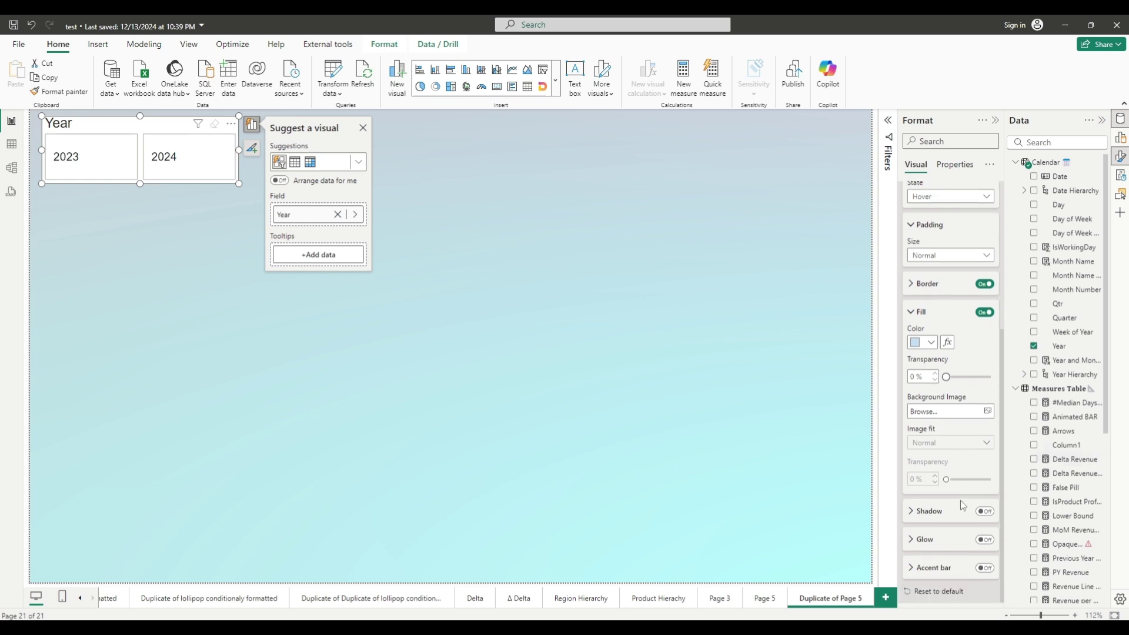
pyautogui.click(985, 568)
pyautogui.click(911, 567)
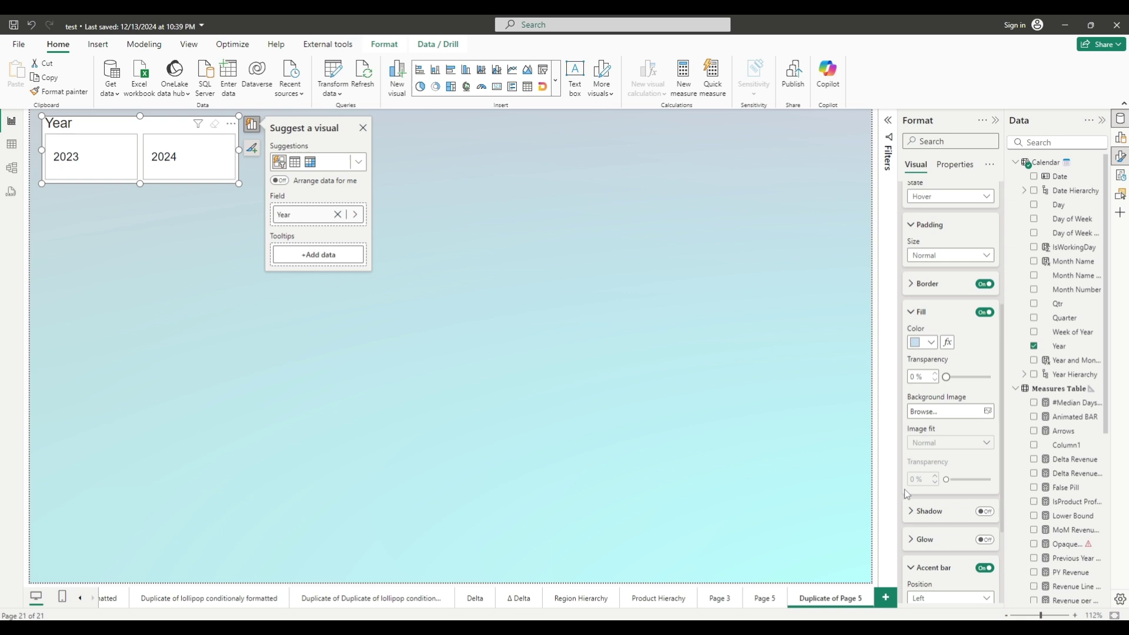
pyautogui.scroll(-2, 906, 494)
pyautogui.click(931, 500)
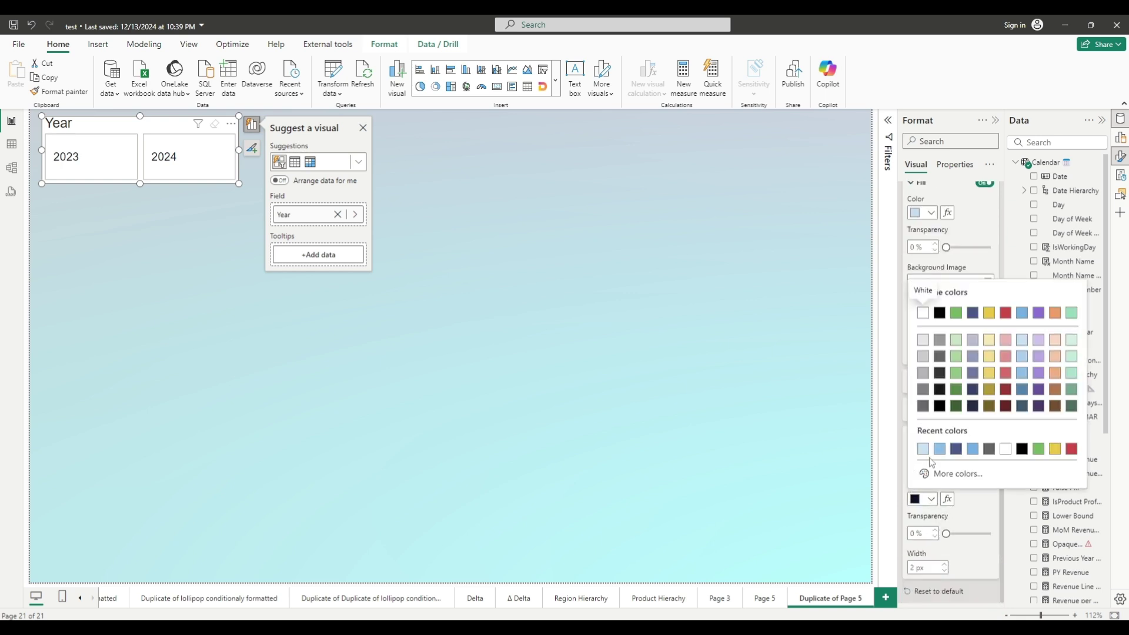
pyautogui.click(956, 449)
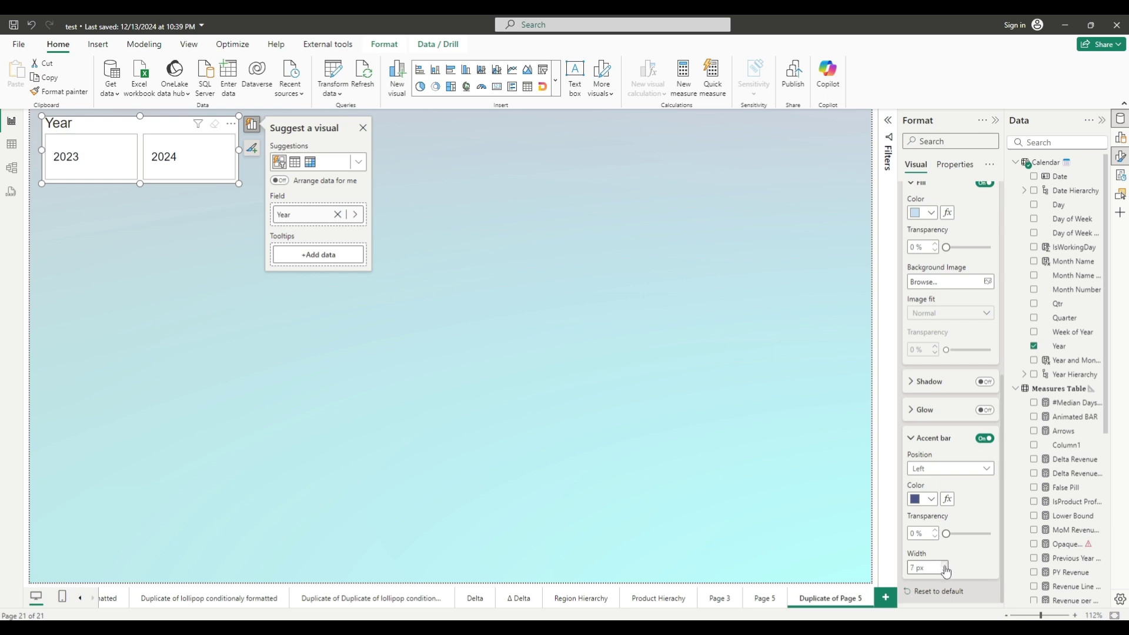
pyautogui.click(194, 144)
pyautogui.click(120, 158)
pyautogui.click(150, 155)
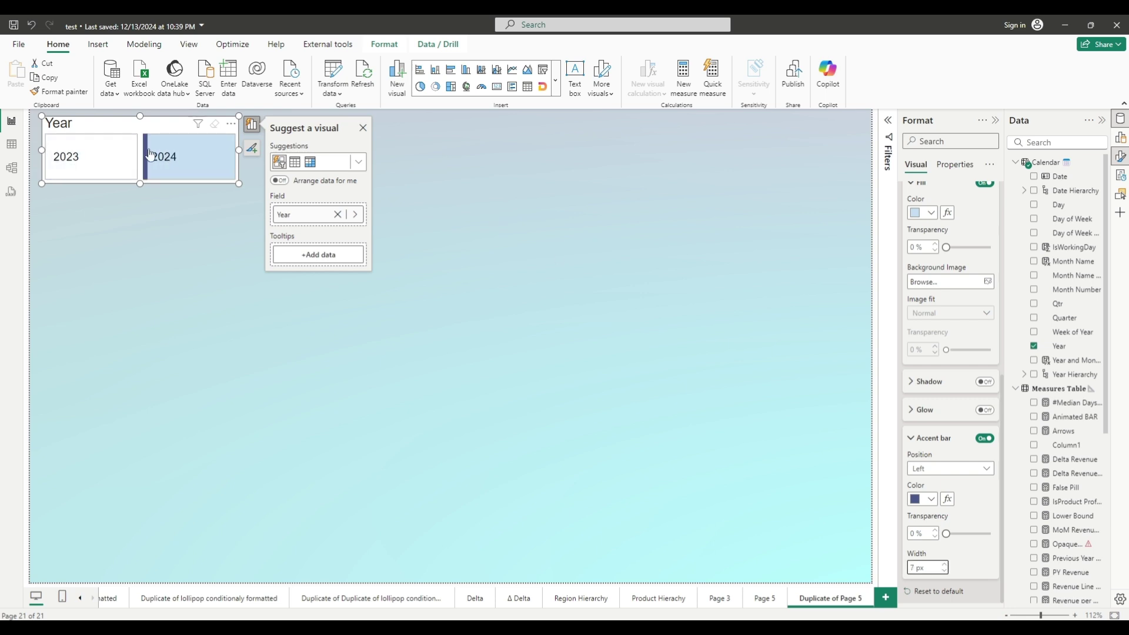
# Switch tile styling to the Selected state and give selected tiles a light blue fill.
pyautogui.scroll(3, 946, 320)
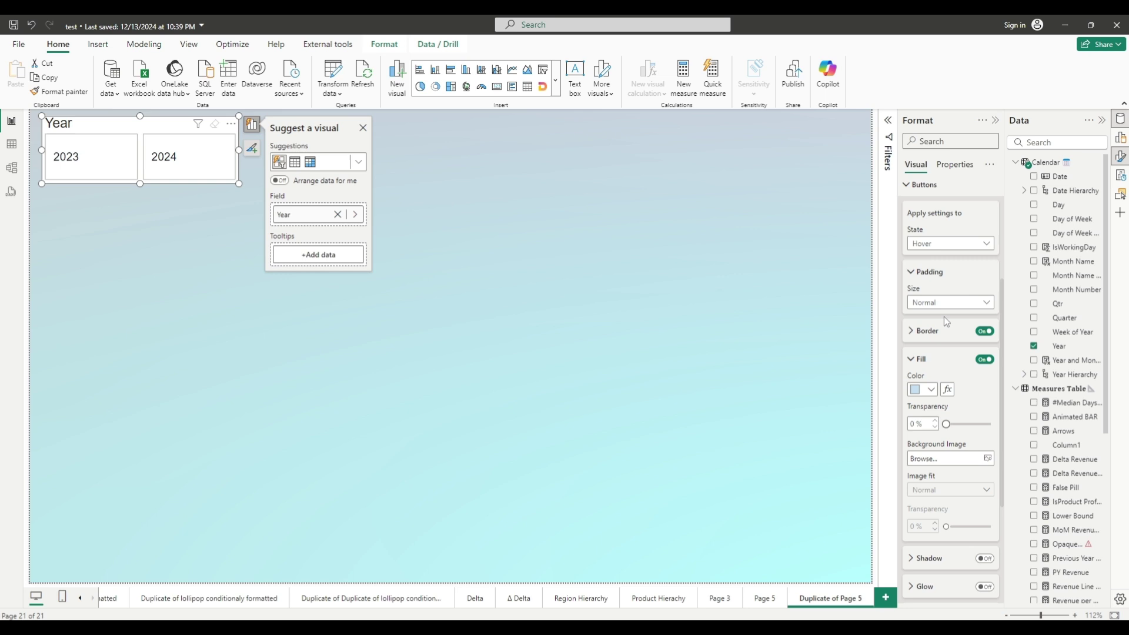
pyautogui.scroll(2, 929, 302)
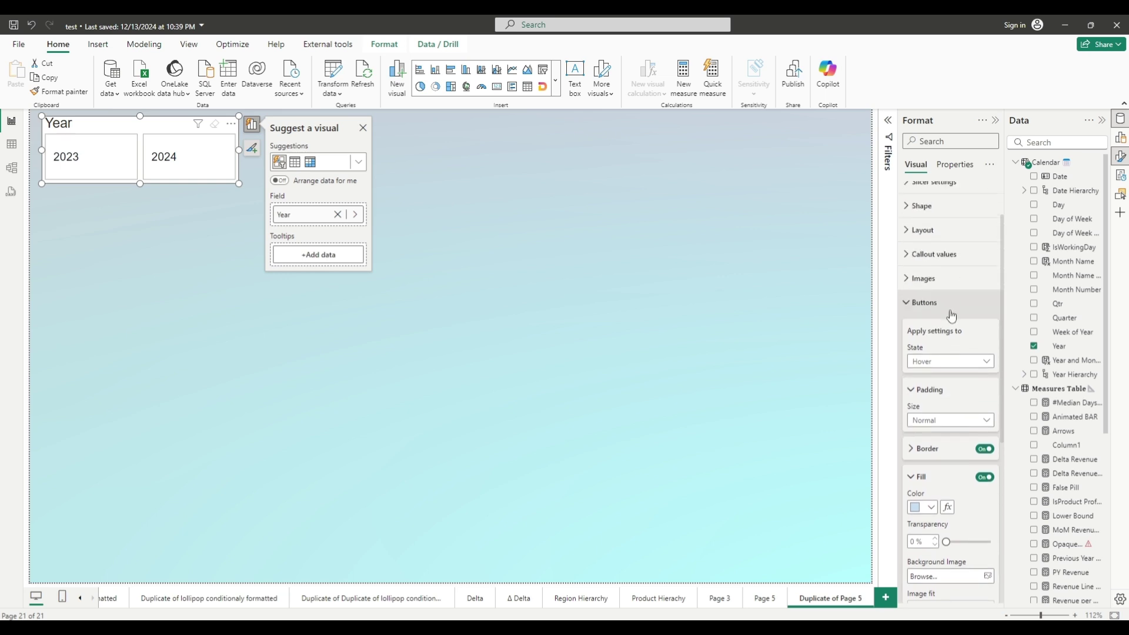
pyautogui.click(937, 361)
pyautogui.click(929, 421)
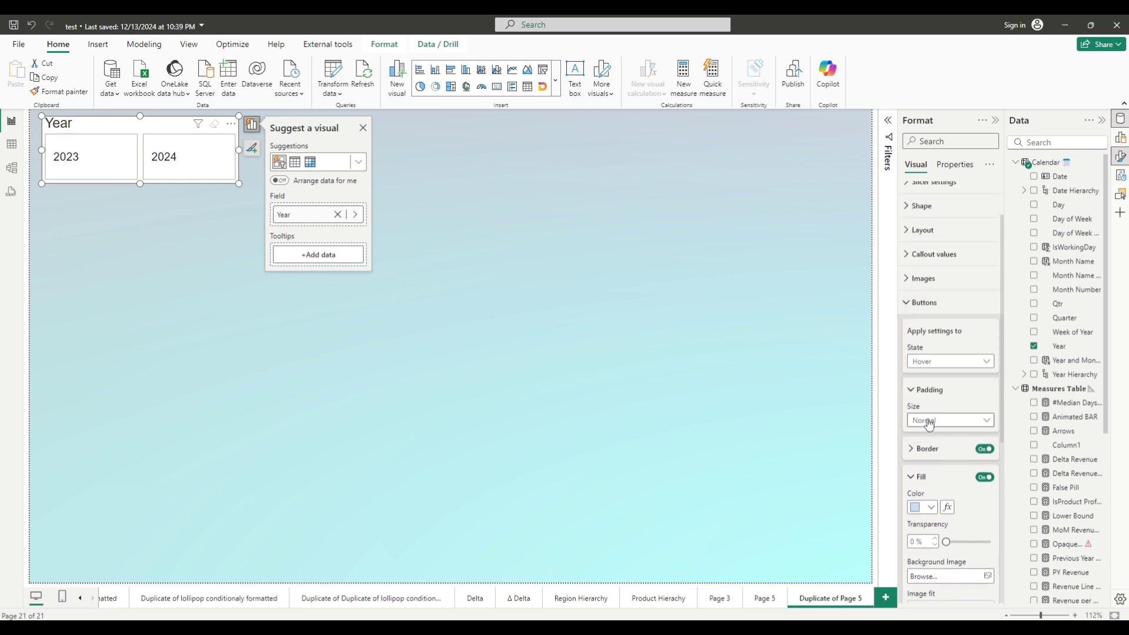
pyautogui.scroll(-2, 963, 438)
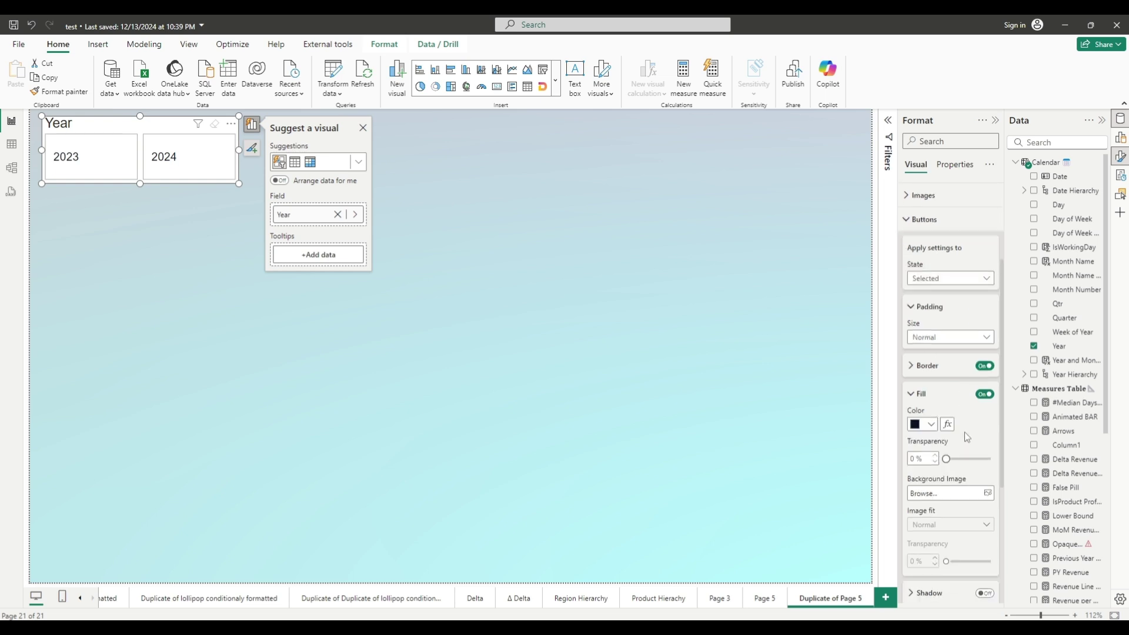
pyautogui.click(930, 389)
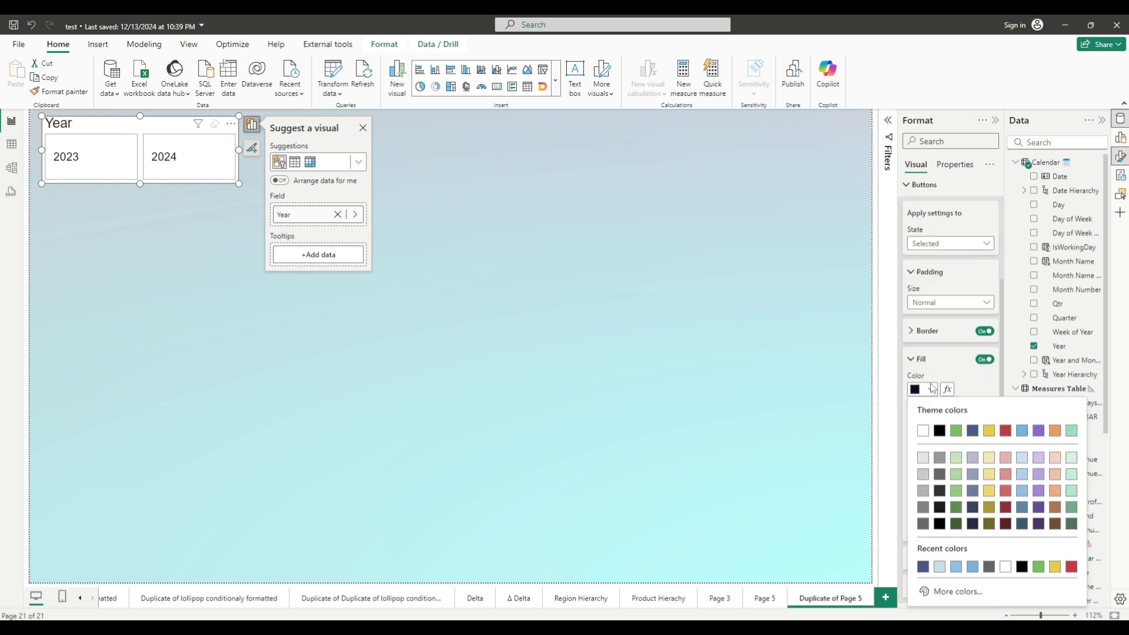
pyautogui.click(1022, 492)
# Turn on a purple accent bar for selected tiles and widen it to 7 px.
pyautogui.scroll(-3, 953, 464)
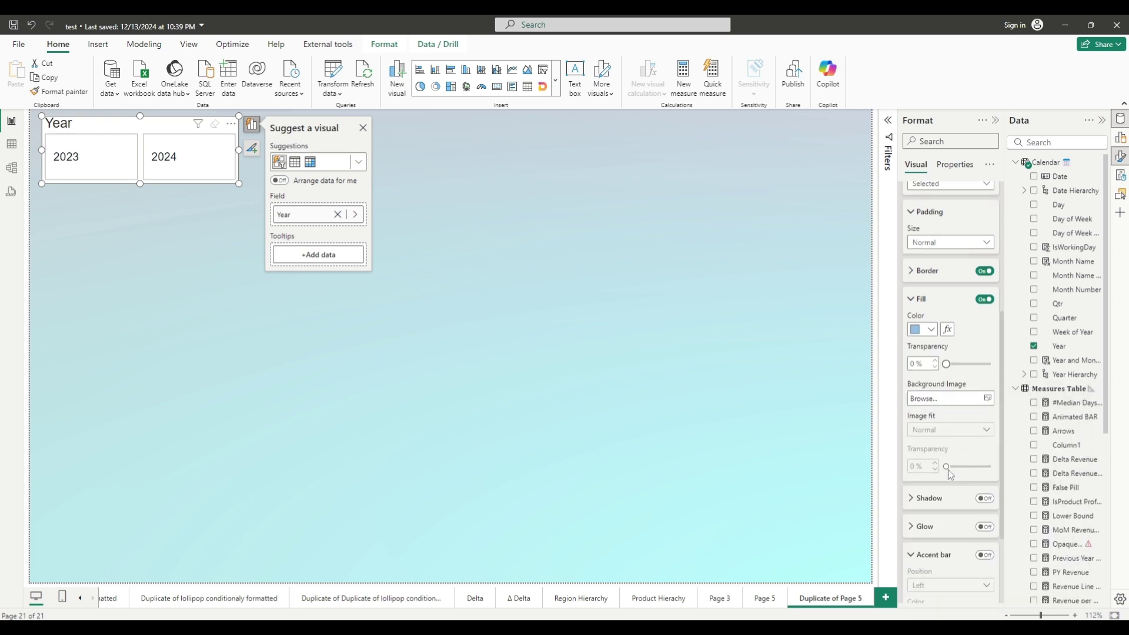
pyautogui.click(983, 438)
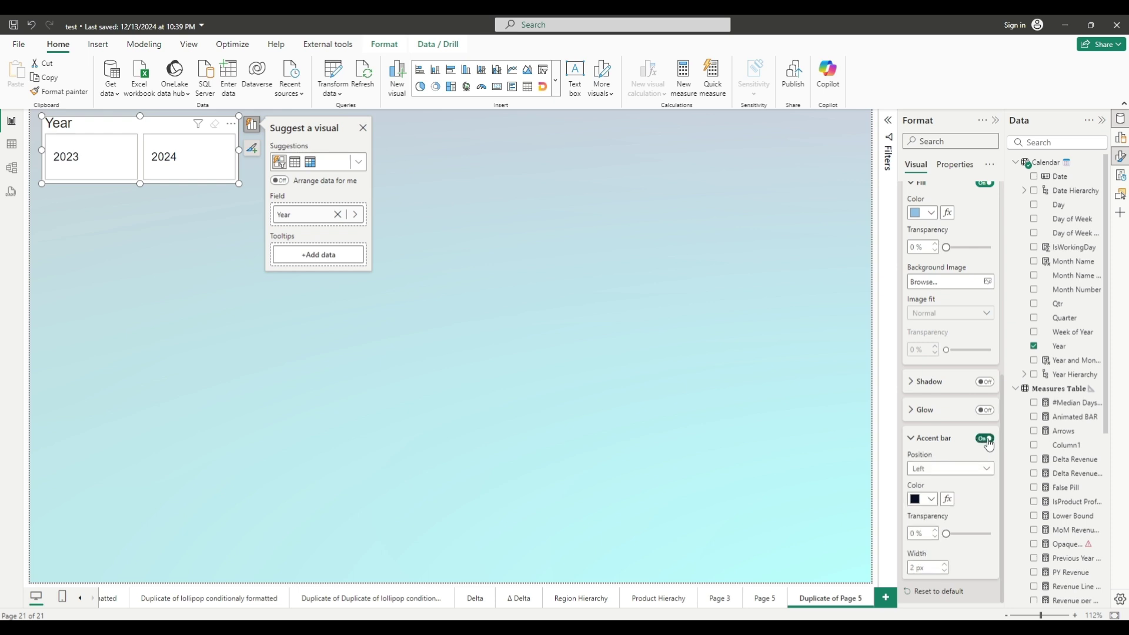
pyautogui.click(932, 499)
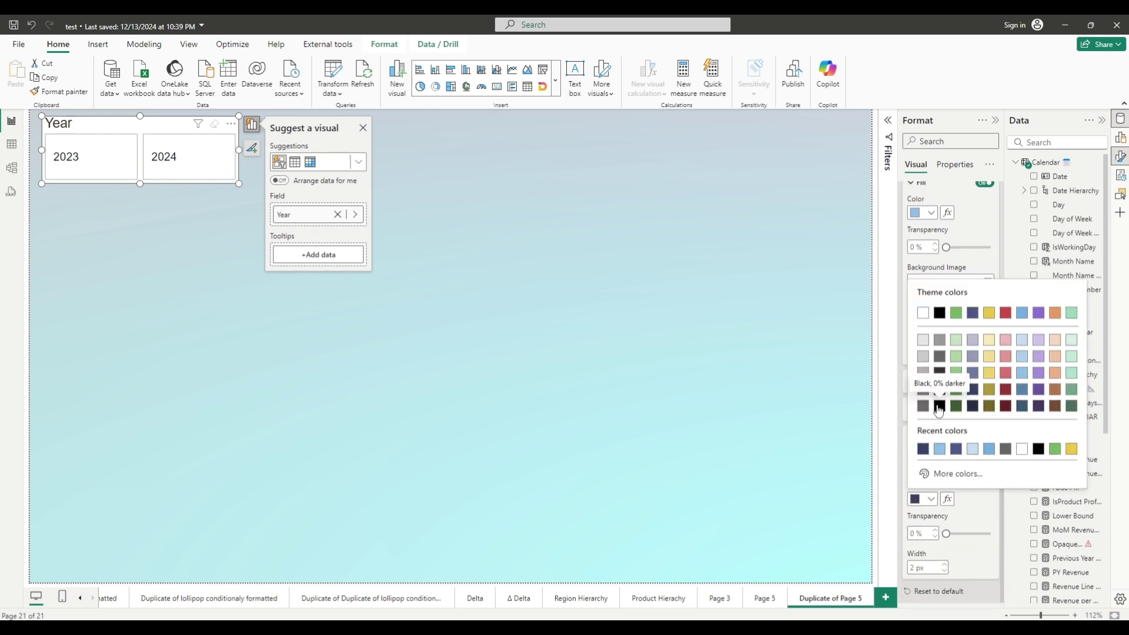
pyautogui.click(1043, 314)
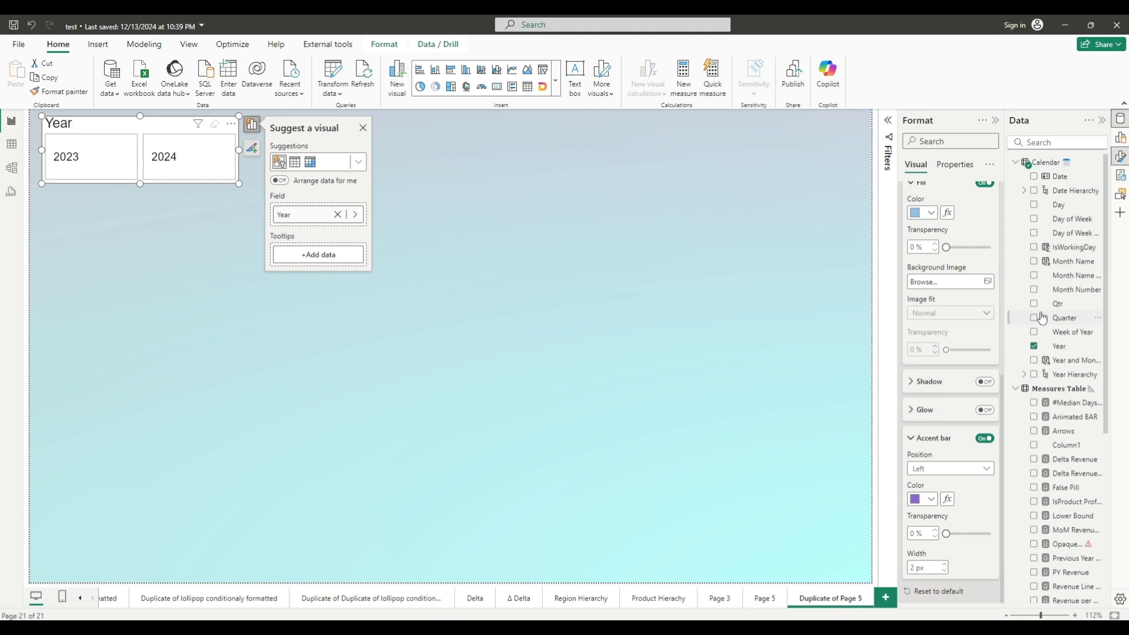
pyautogui.click(943, 565)
pyautogui.click(944, 566)
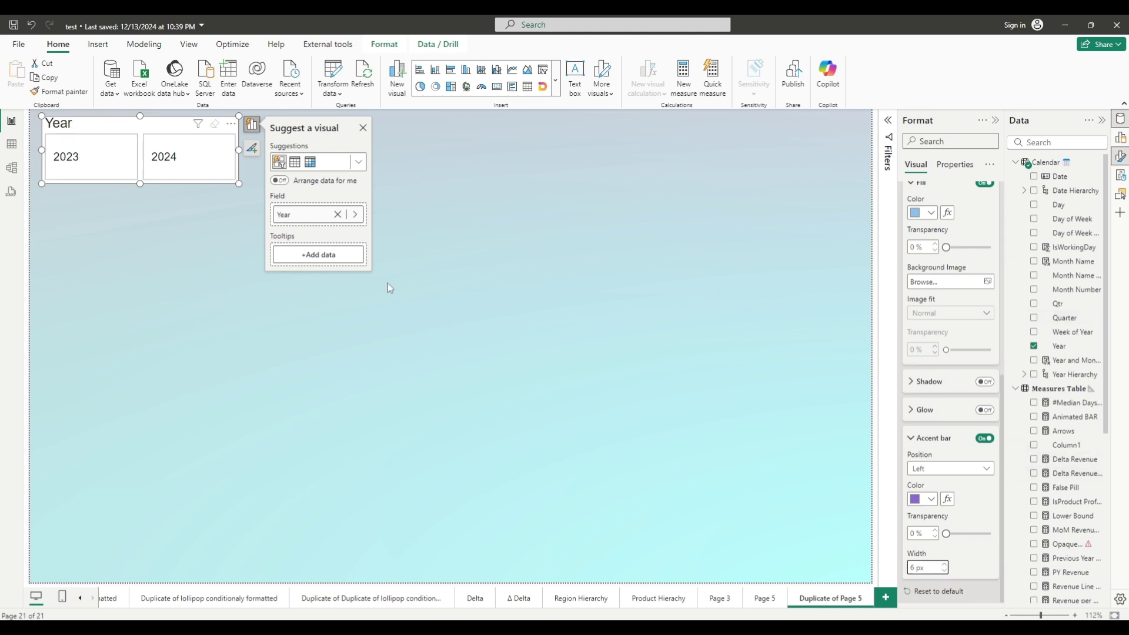
# Preview the selected style on the 2023 and 2024 tiles, then clear the selection.
pyautogui.click(167, 157)
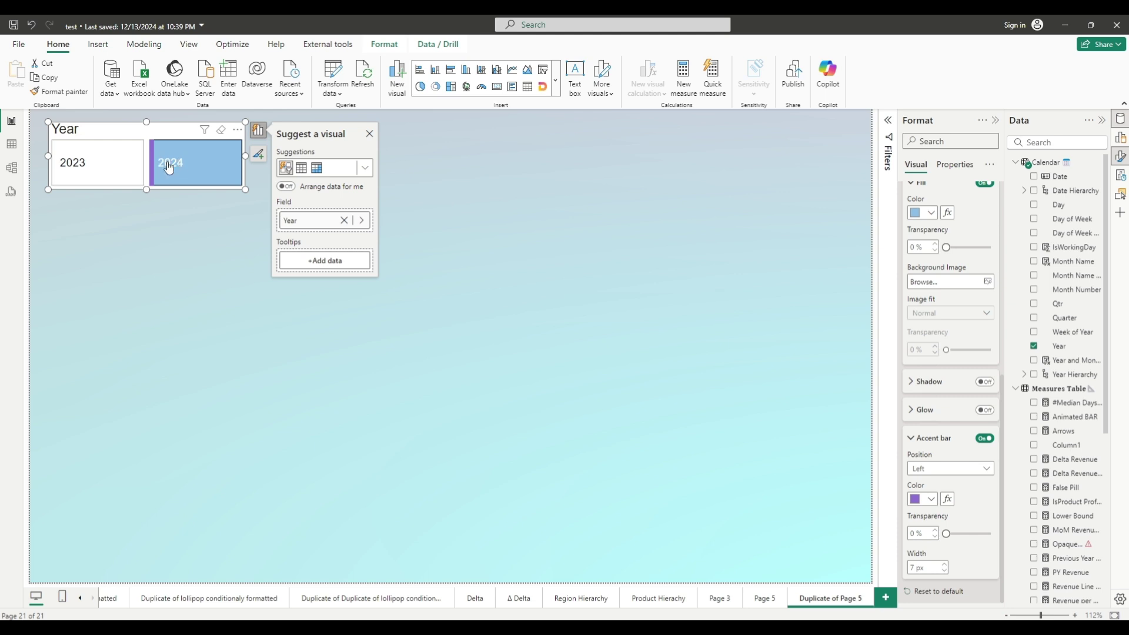
pyautogui.click(179, 166)
pyautogui.click(136, 160)
pyautogui.click(174, 169)
pyautogui.click(107, 169)
pyautogui.click(107, 169)
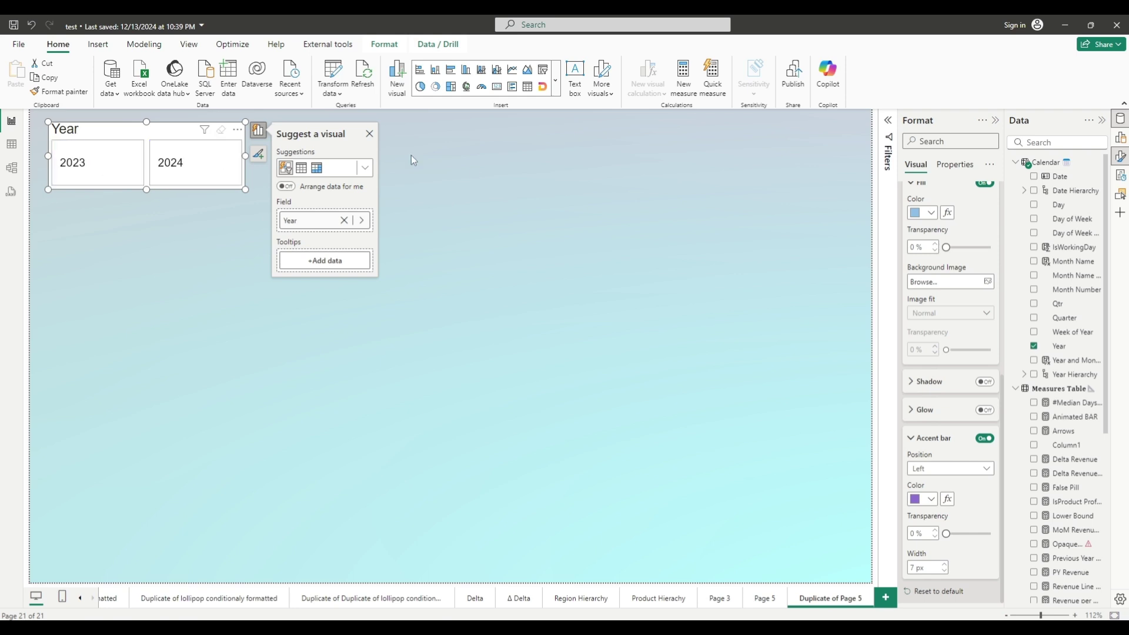
pyautogui.click(370, 135)
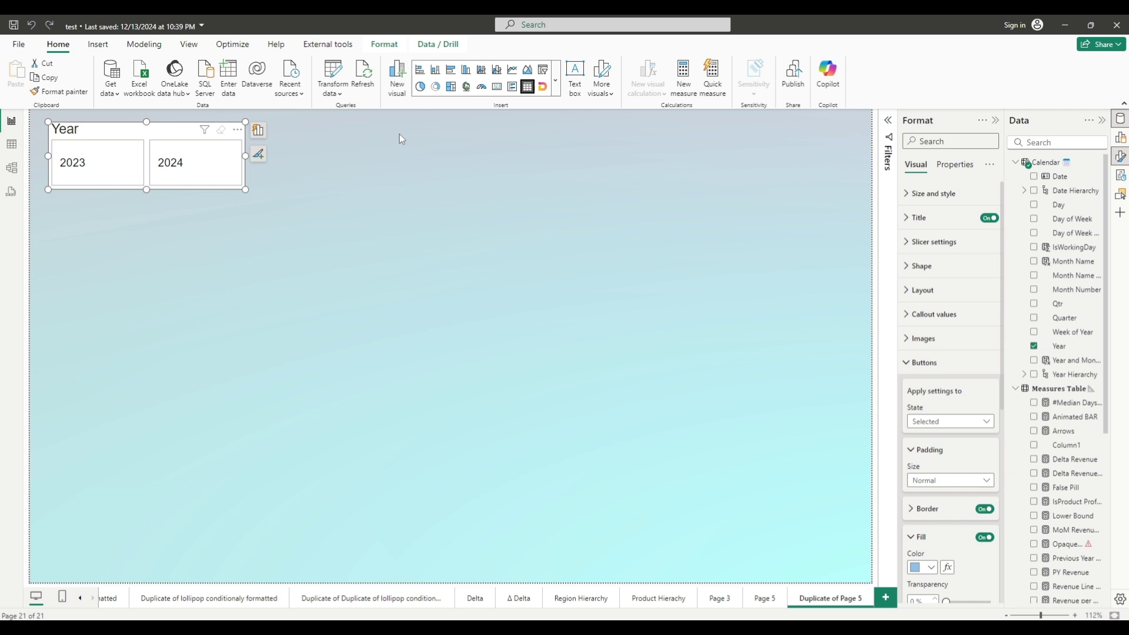
# Insert a table visual beside the Year slicer and enlarge it to cover most of the page.
pyautogui.click(411, 122)
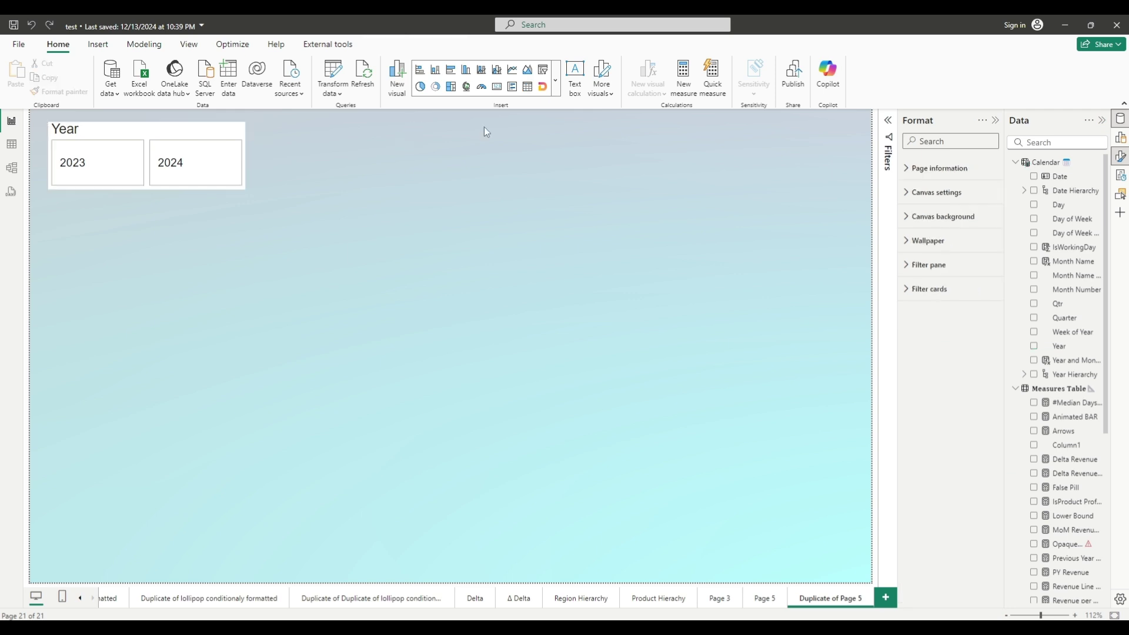
pyautogui.click(528, 87)
pyautogui.moveTo(143, 283); pyautogui.dragTo(397, 160)
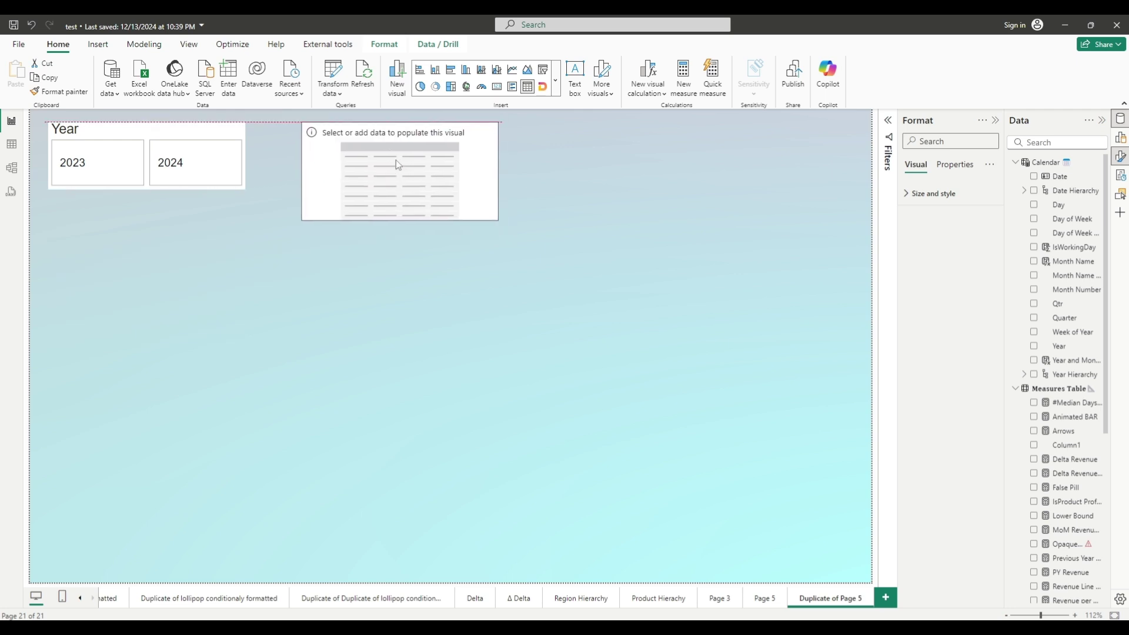
pyautogui.moveTo(500, 221); pyautogui.dragTo(809, 516)
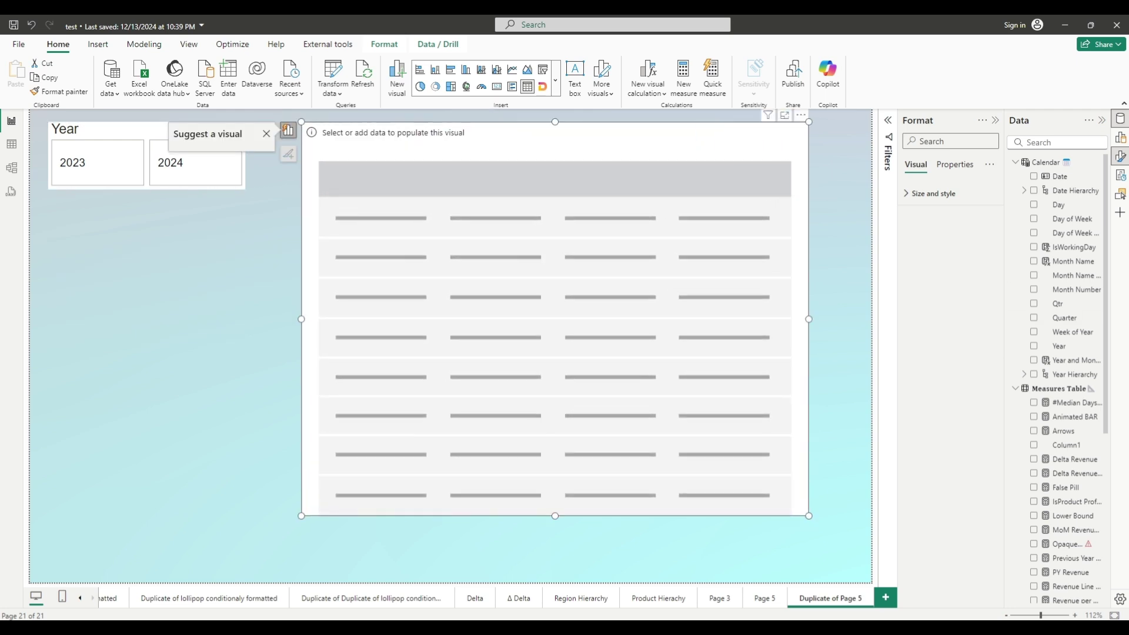
# Add the producthierarchy Category field to the table via a 'categ' search, then search 'sales'.
pyautogui.click(1016, 162)
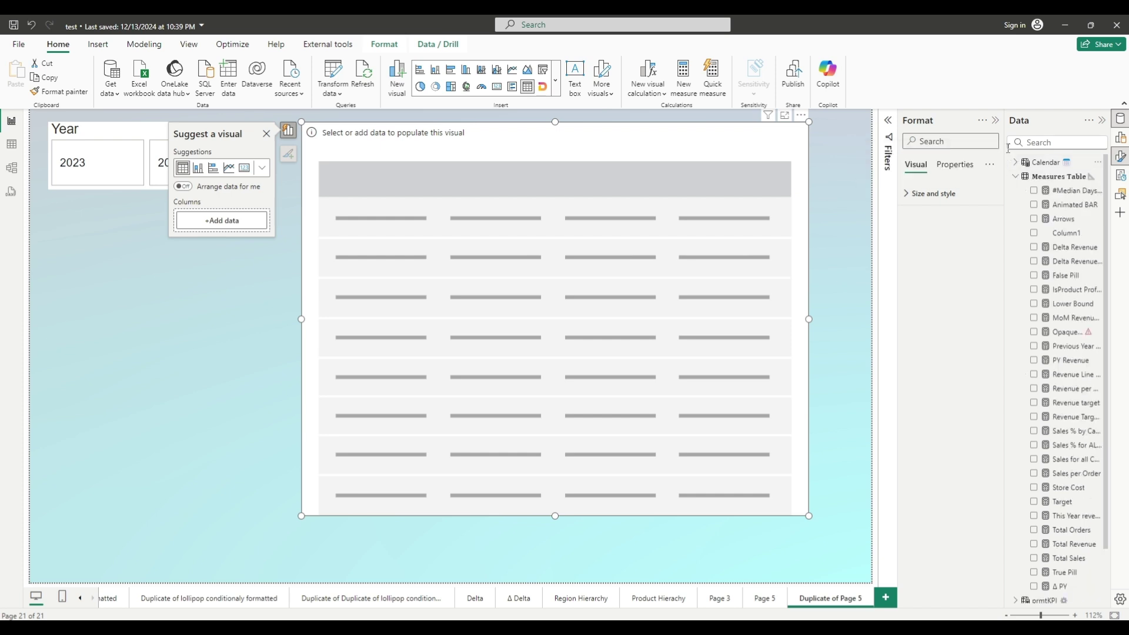
pyautogui.click(1019, 144)
pyautogui.write('ca')
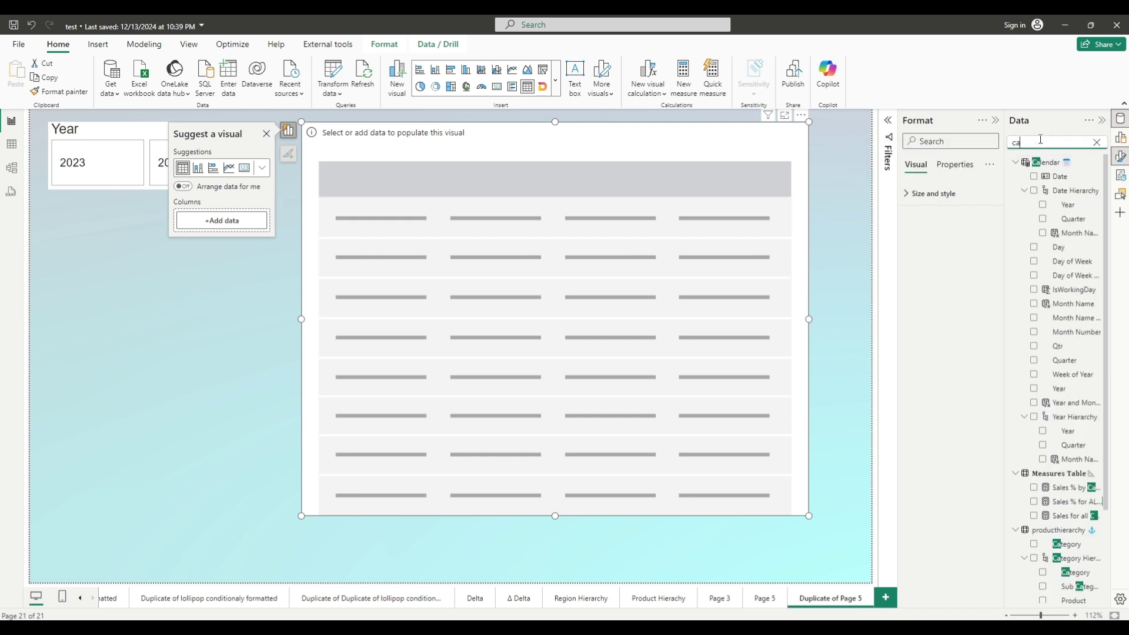
pyautogui.write('teg')
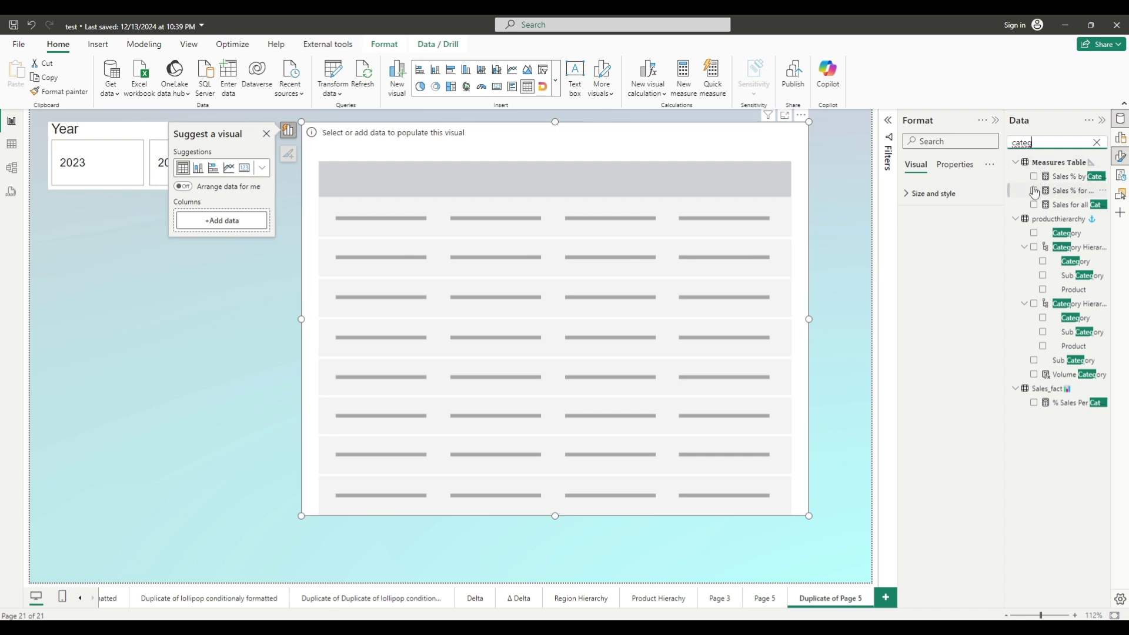
pyautogui.click(1034, 233)
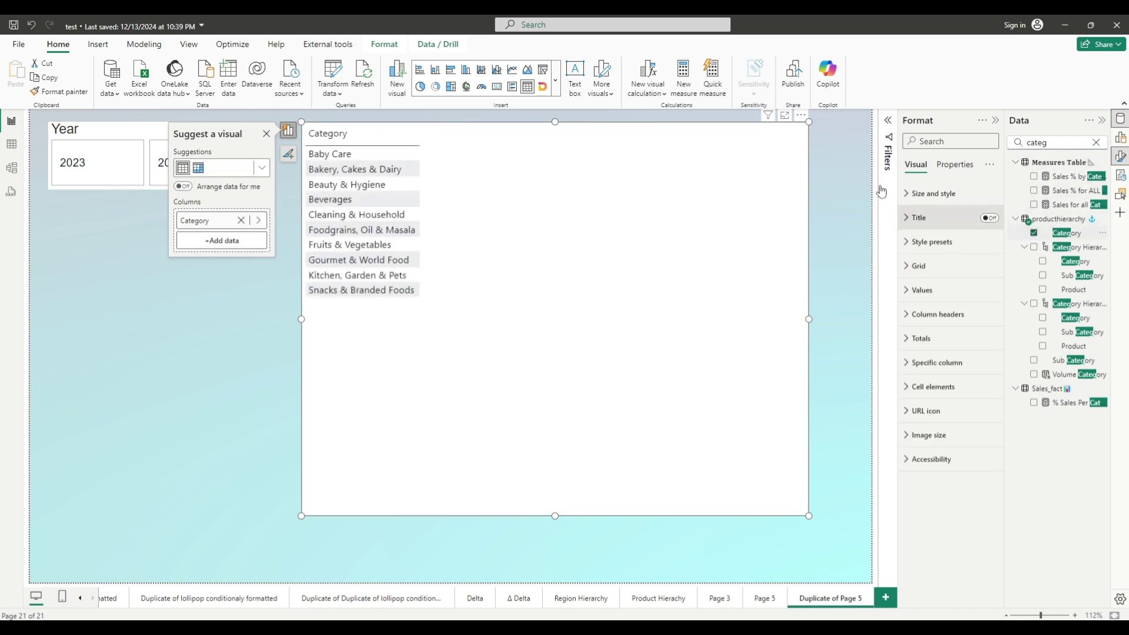
pyautogui.click(1097, 142)
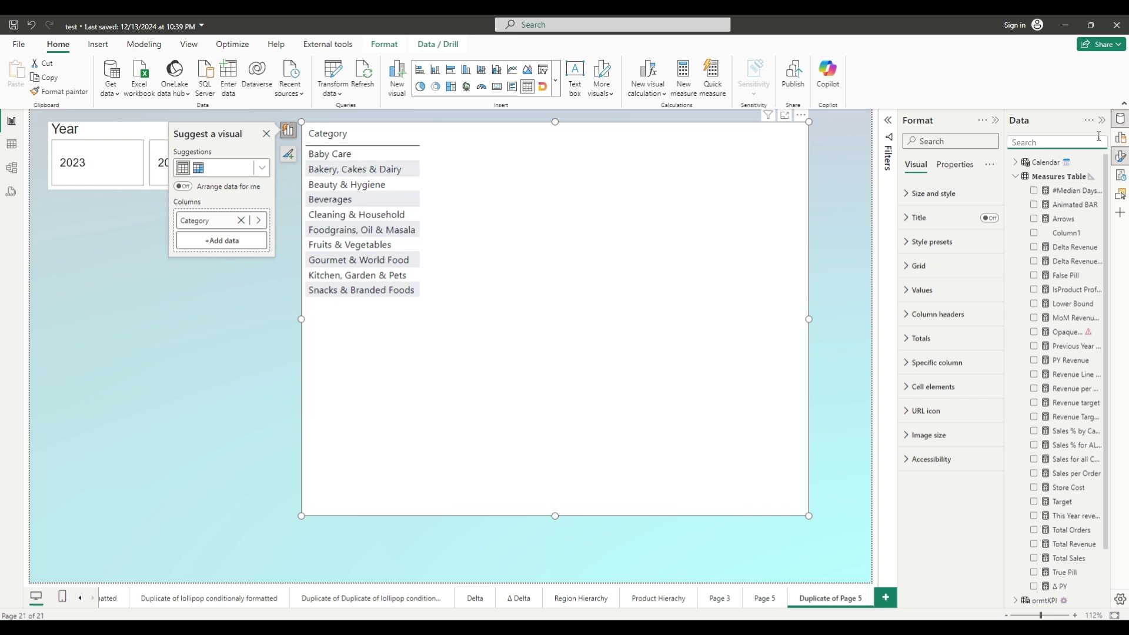
pyautogui.click(1059, 142)
pyautogui.write('sales')
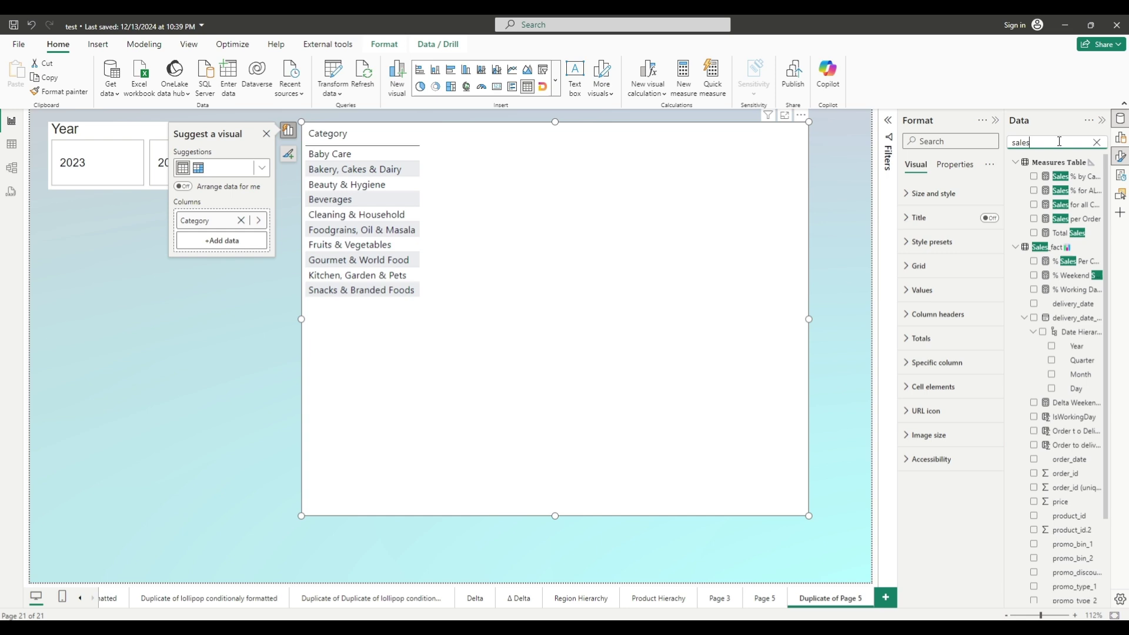
# Show the Sales % for ALL Categories DAX, highlighting the SUM numerator and CALCULATE/ALL(Category) denominator.
pyautogui.click(1062, 192)
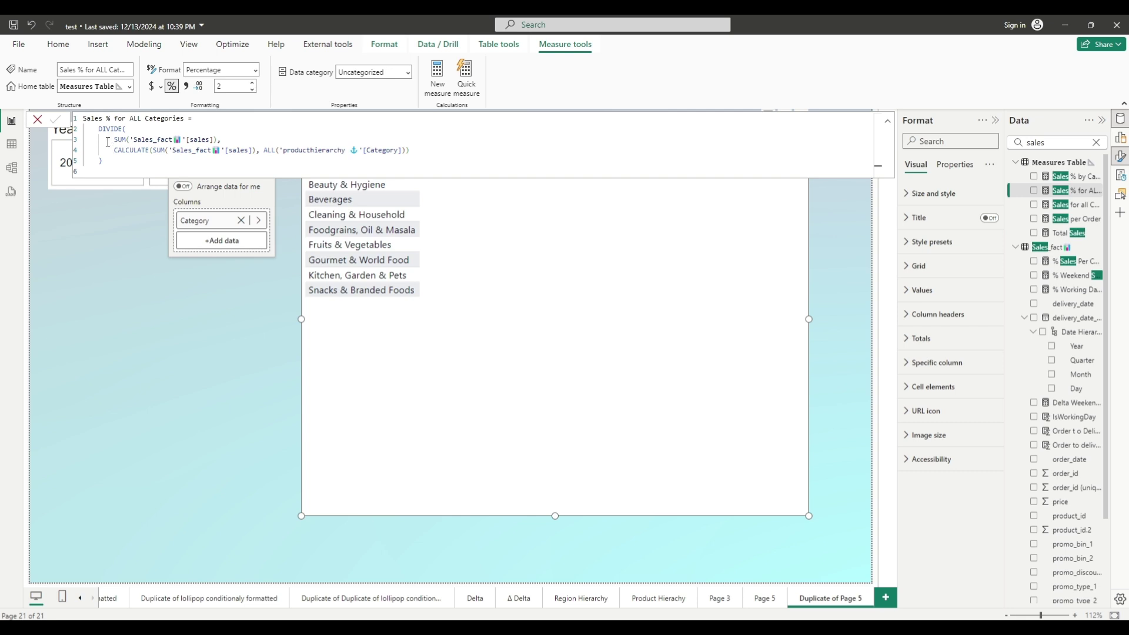
pyautogui.moveTo(114, 140); pyautogui.dragTo(205, 140)
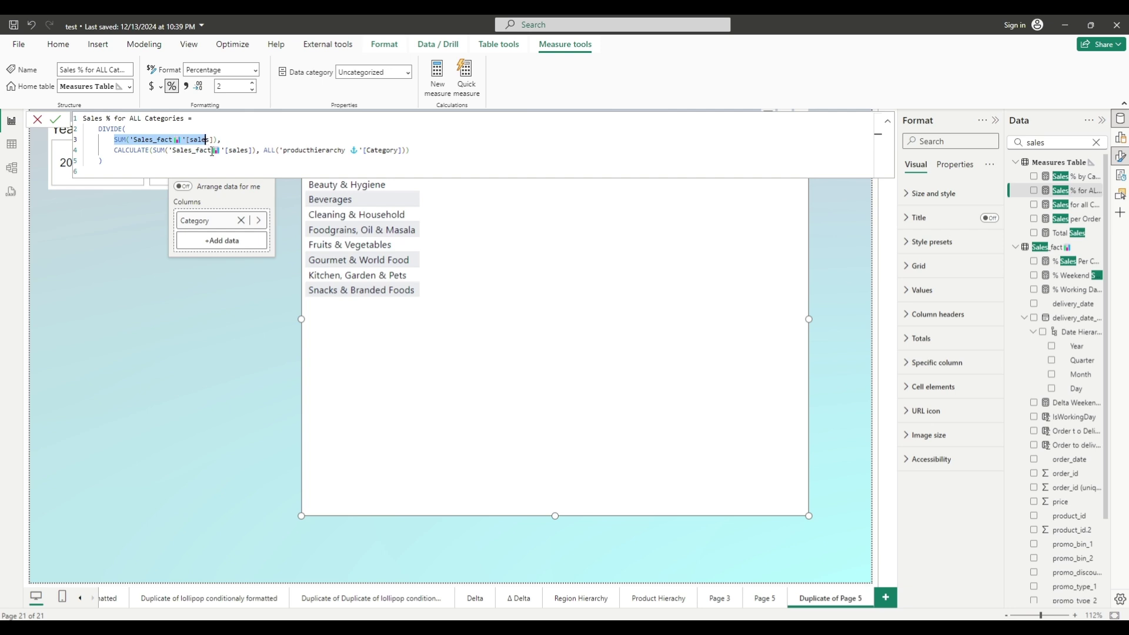
pyautogui.moveTo(114, 150); pyautogui.dragTo(405, 148)
pyautogui.click(411, 150)
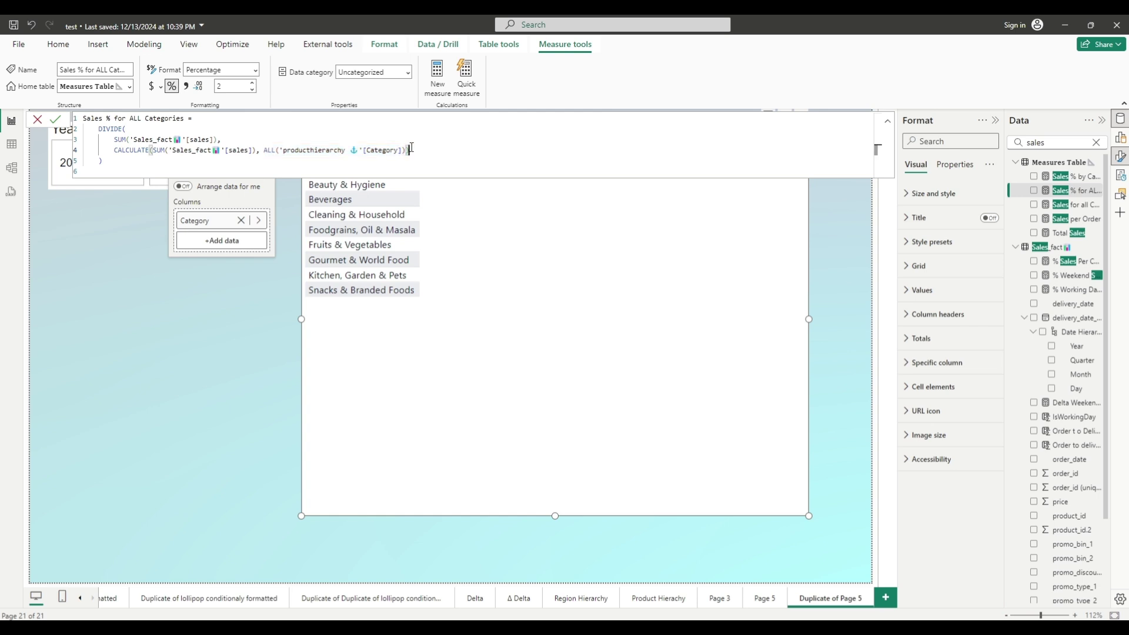
# Select and copy all the Animated BAR SVG measure code from the GitHub file.
pyautogui.click(888, 124)
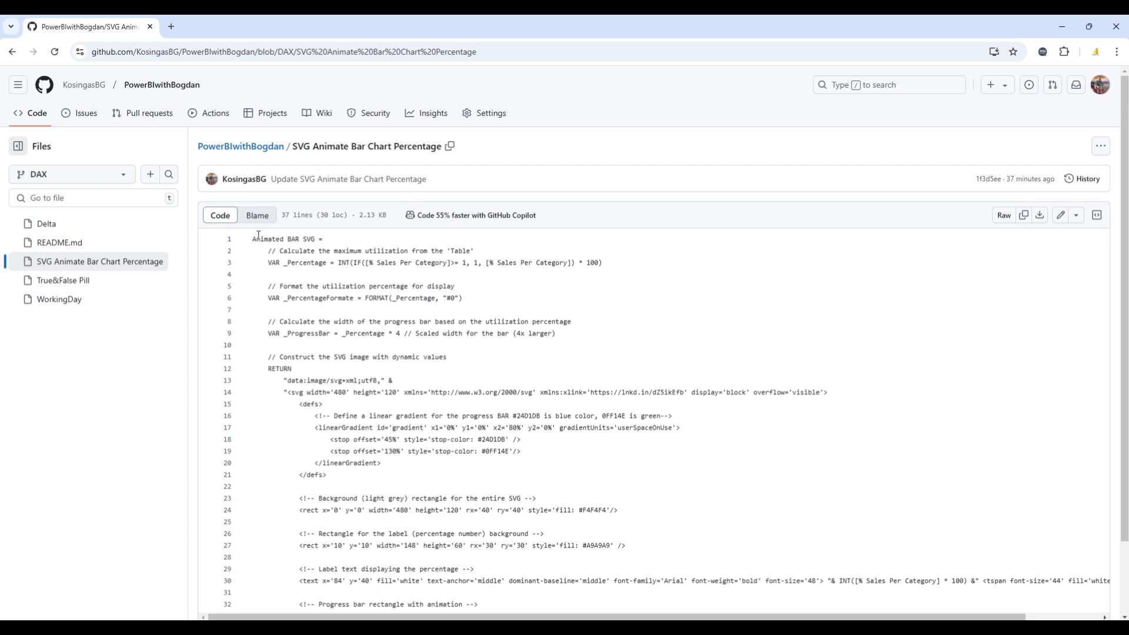
pyautogui.scroll(-1, 273, 237)
pyautogui.scroll(1, 299, 245)
pyautogui.moveTo(252, 238); pyautogui.dragTo(506, 623)
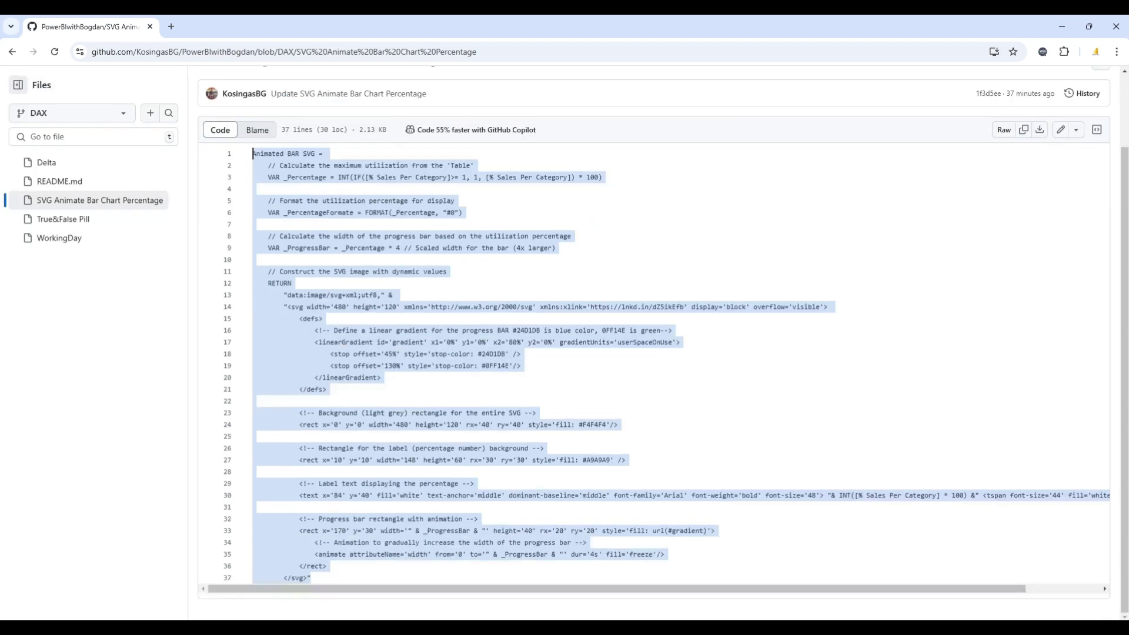
pyautogui.rightClick(371, 398)
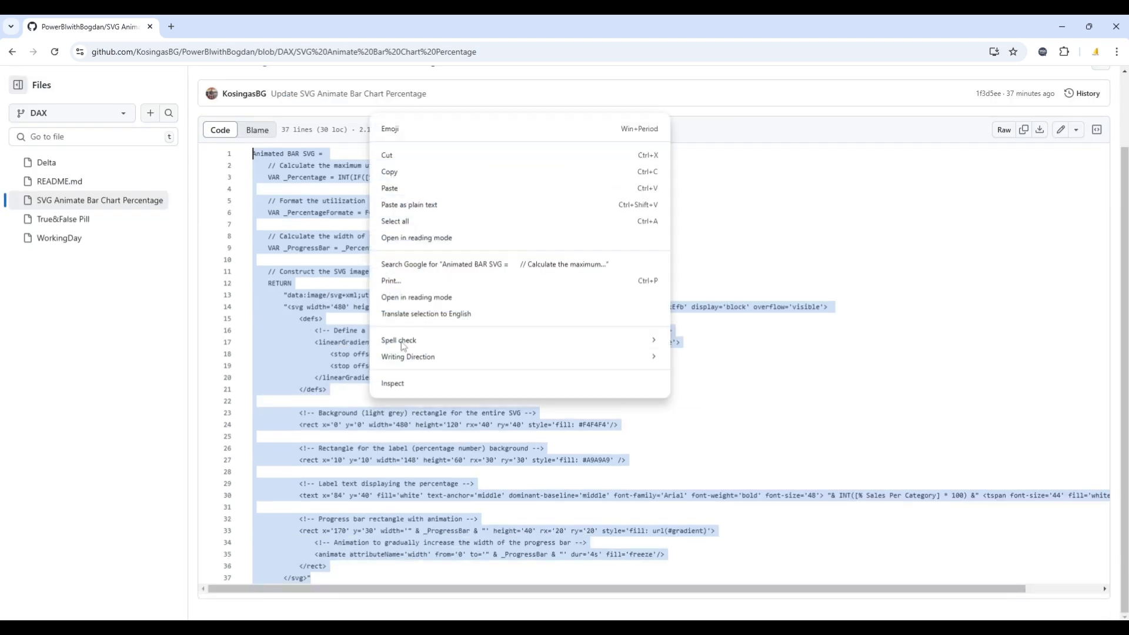
pyautogui.click(395, 176)
# Create a new measure in the Measures Table and paste the copied SVG DAX code.
pyautogui.click(1063, 16)
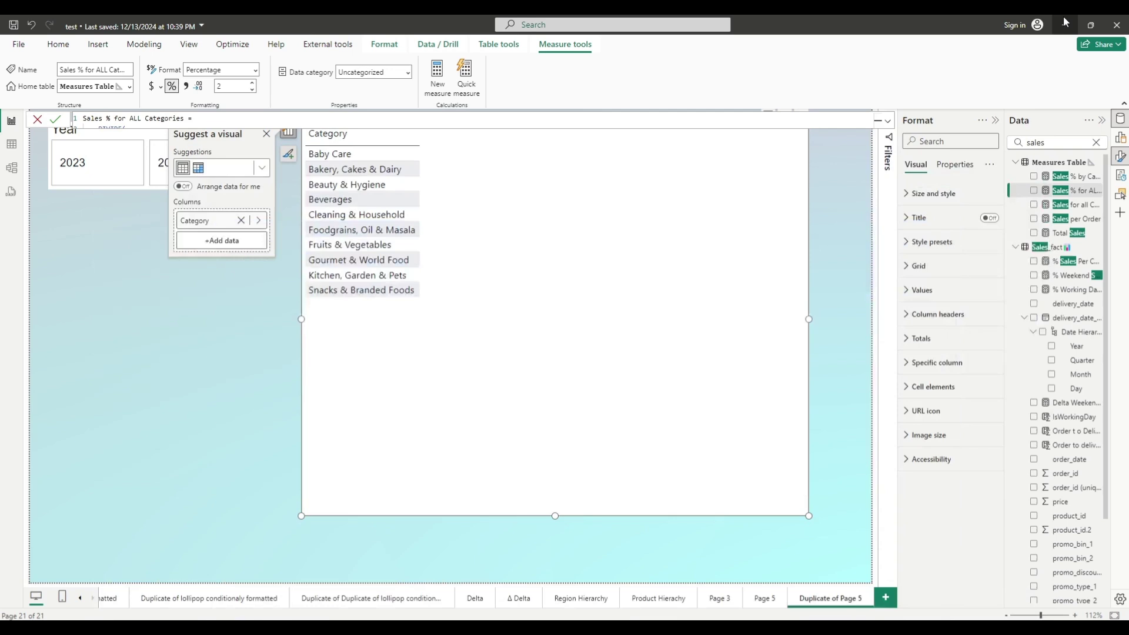
pyautogui.click(848, 174)
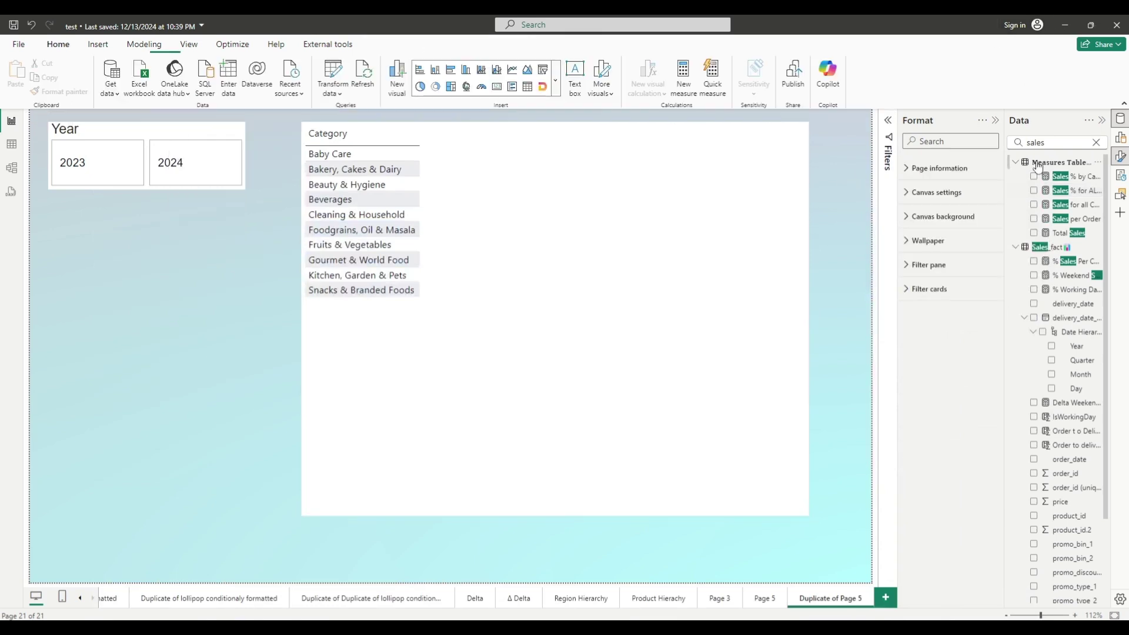
pyautogui.rightClick(1036, 163)
pyautogui.click(990, 183)
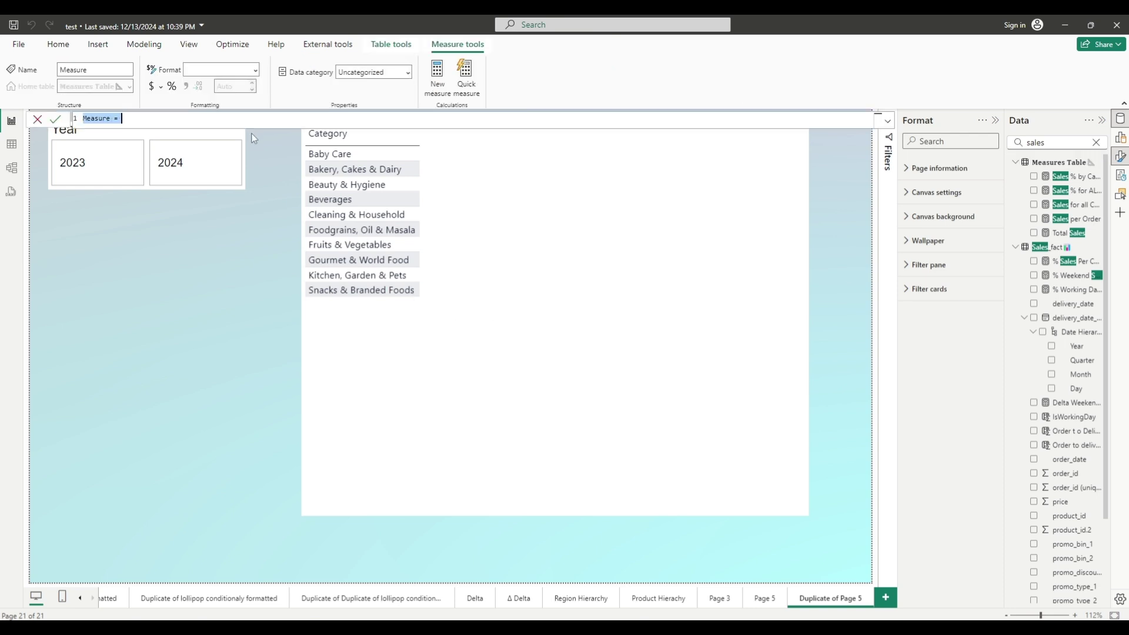
pyautogui.hotkey('ctrl', 'v')
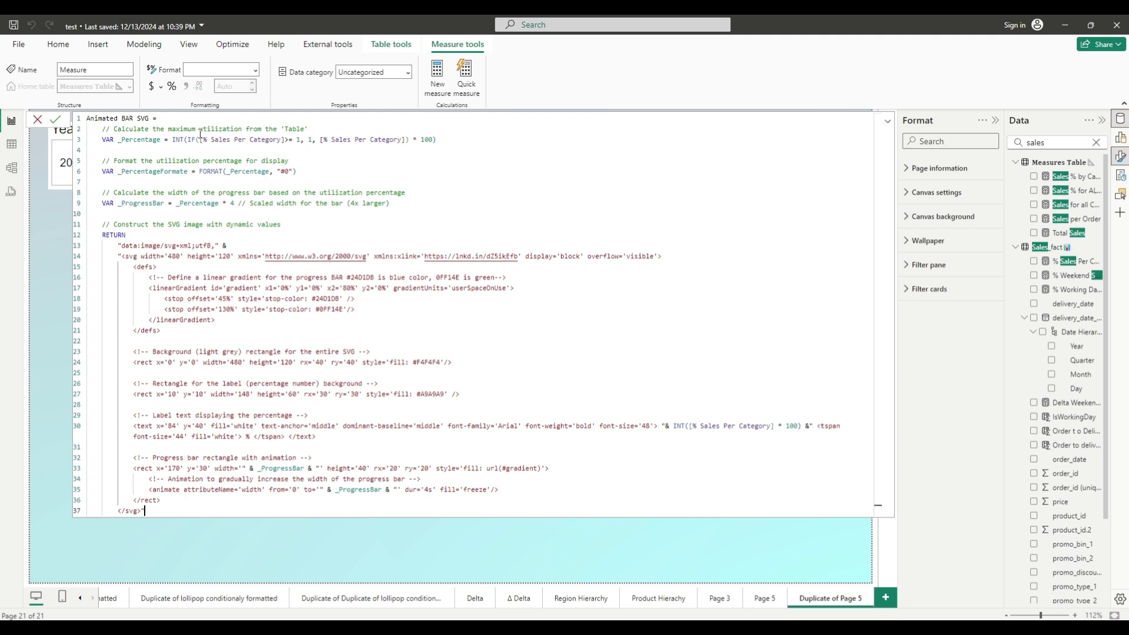
# Highlight the [% Sales Per Category] references on lines 3 and 30 and the linear gradient comment.
pyautogui.moveTo(199, 139); pyautogui.dragTo(282, 139)
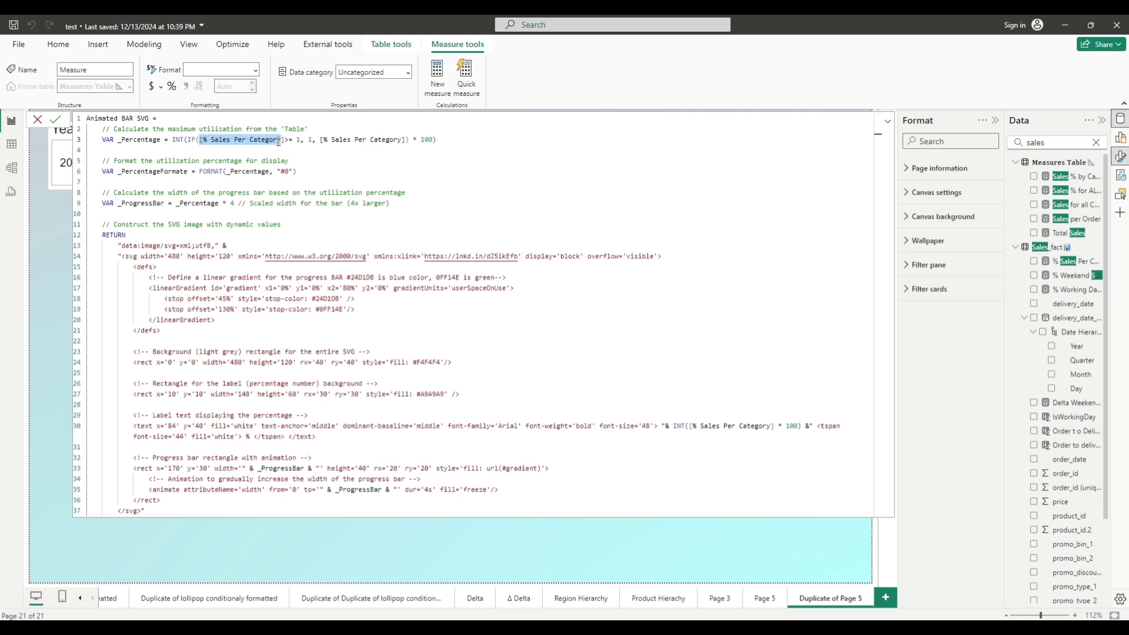
pyautogui.moveTo(321, 139); pyautogui.dragTo(419, 130)
pyautogui.click(333, 140)
pyautogui.hotkey('shift', 'End')
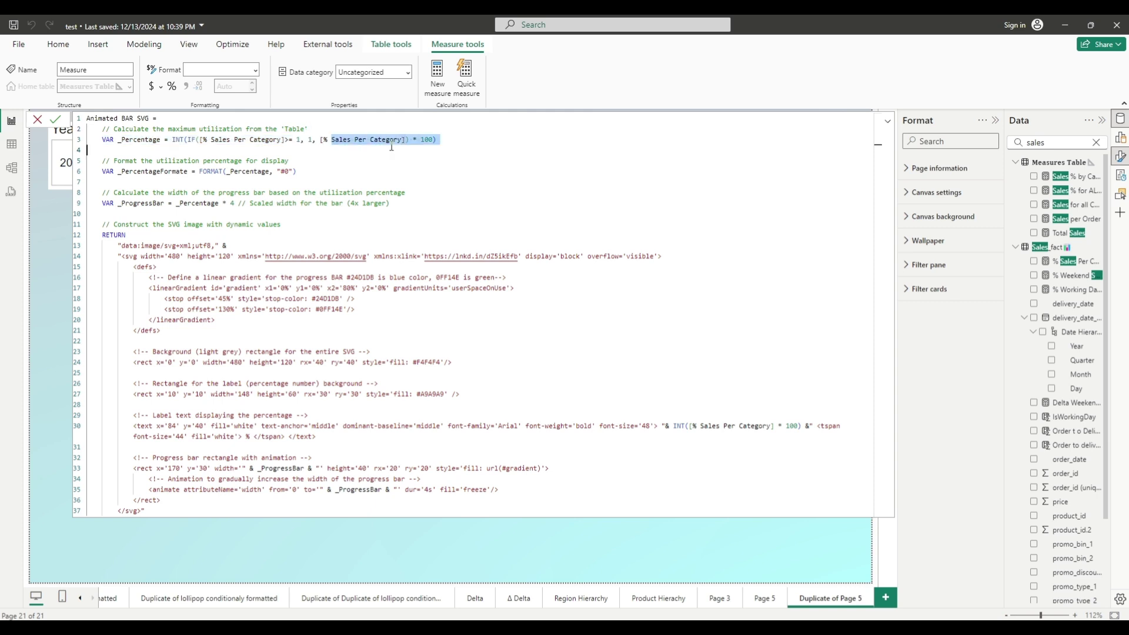
pyautogui.click(324, 149)
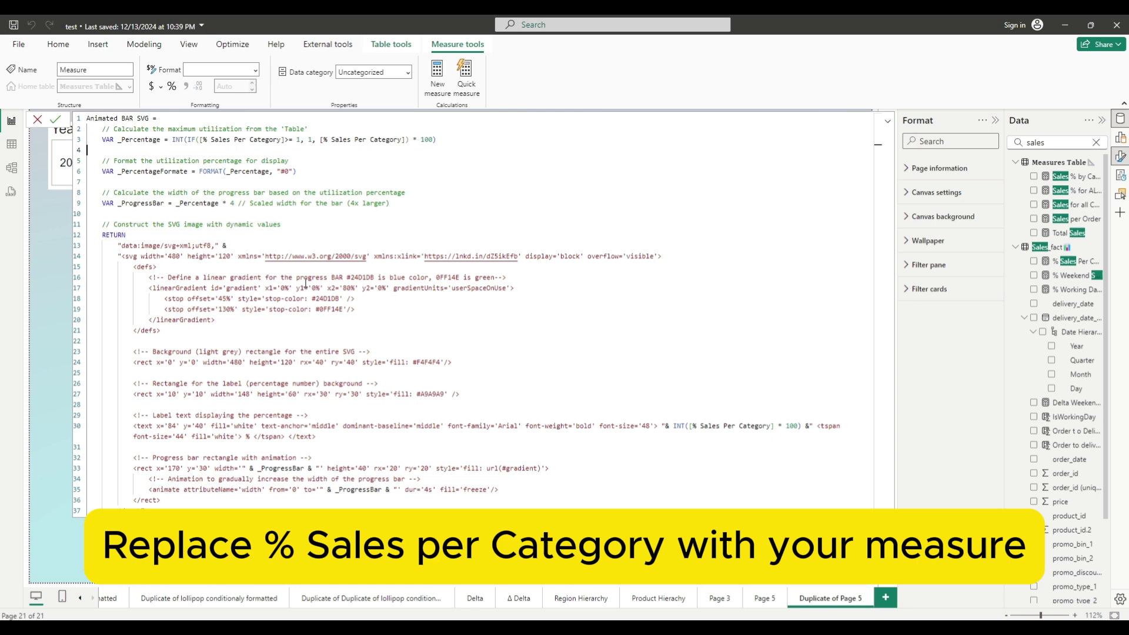
pyautogui.moveTo(689, 425); pyautogui.dragTo(774, 425)
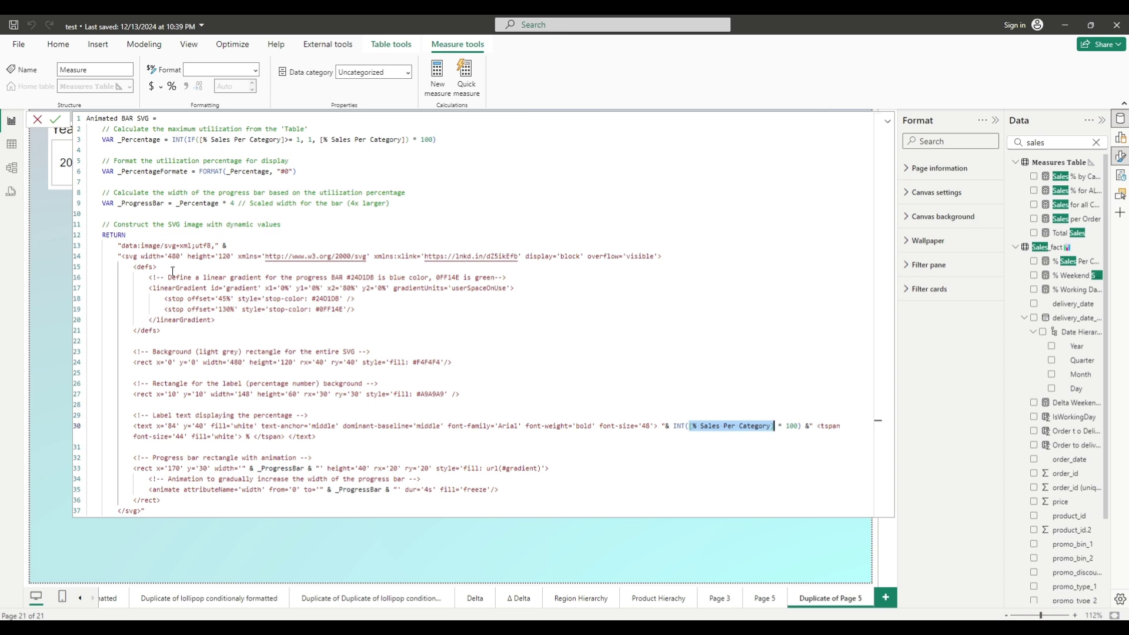
pyautogui.moveTo(153, 267); pyautogui.dragTo(291, 276)
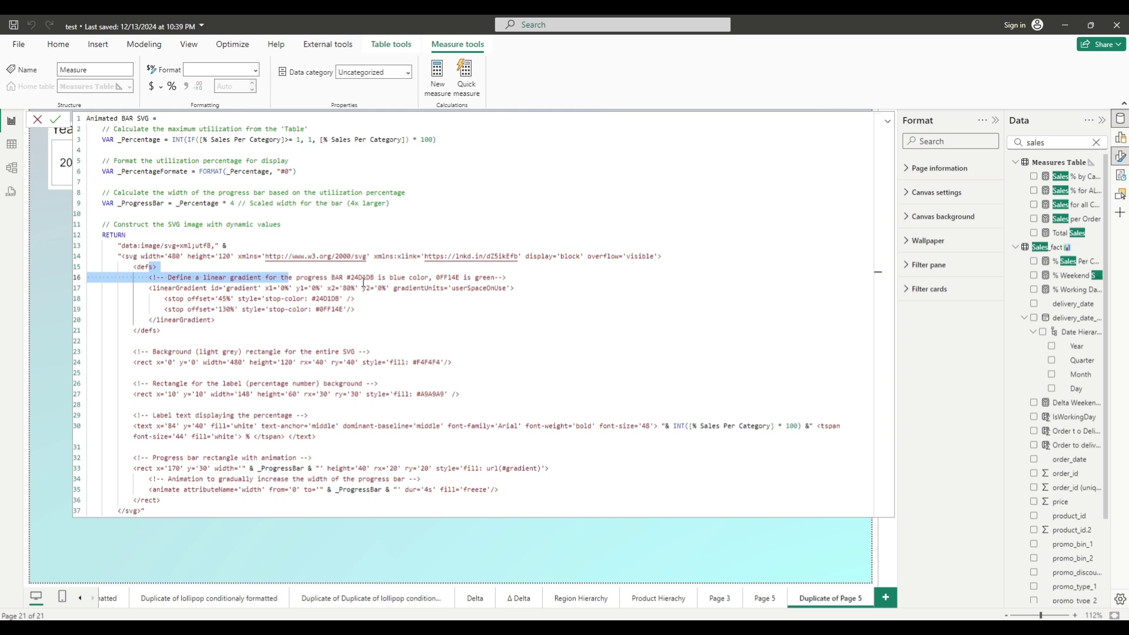
# Review the gradient colours 24D1DB and #0FF14E and the background rectangle colour A9A9A9.
pyautogui.doubleClick(327, 298)
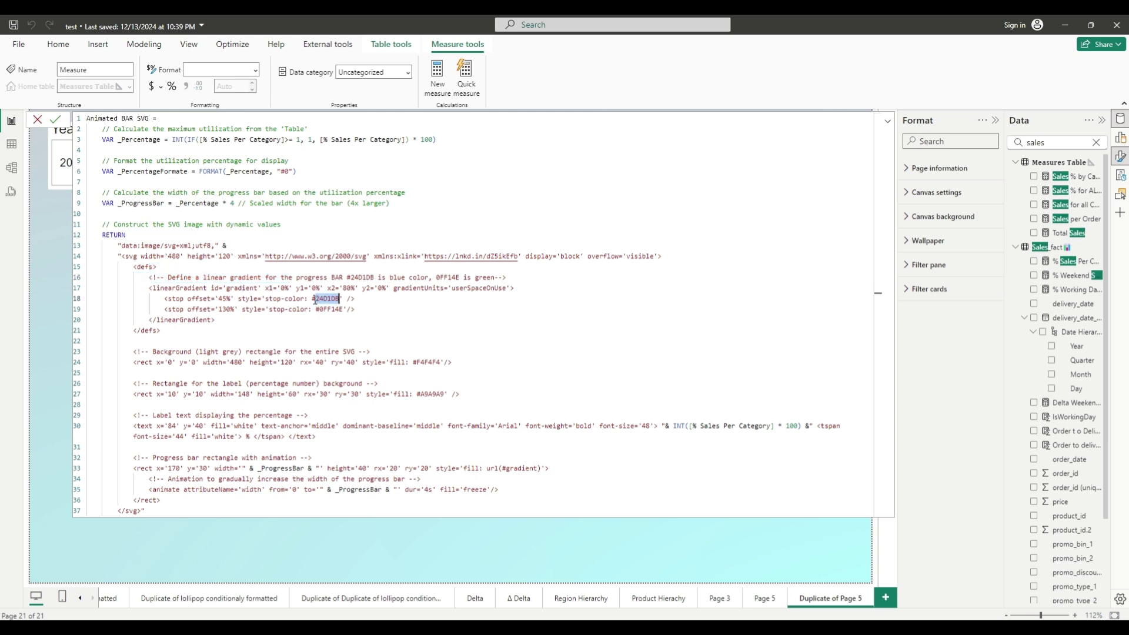
pyautogui.doubleClick(326, 299)
pyautogui.moveTo(316, 309); pyautogui.dragTo(342, 309)
pyautogui.doubleClick(156, 351)
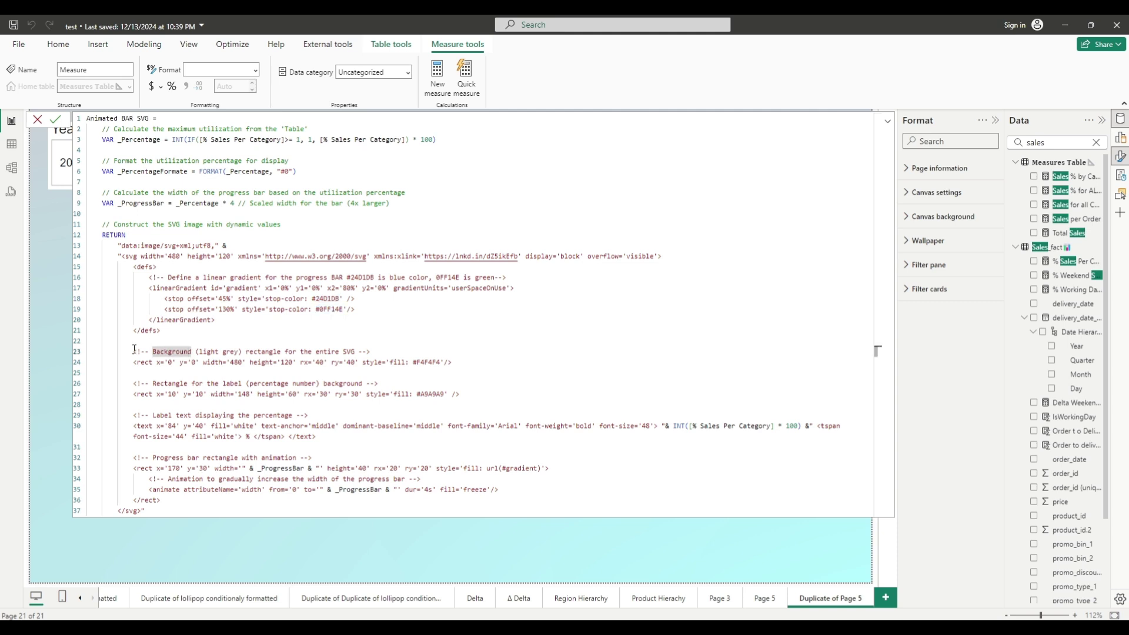
pyautogui.moveTo(134, 349); pyautogui.dragTo(445, 394)
pyautogui.doubleClick(432, 394)
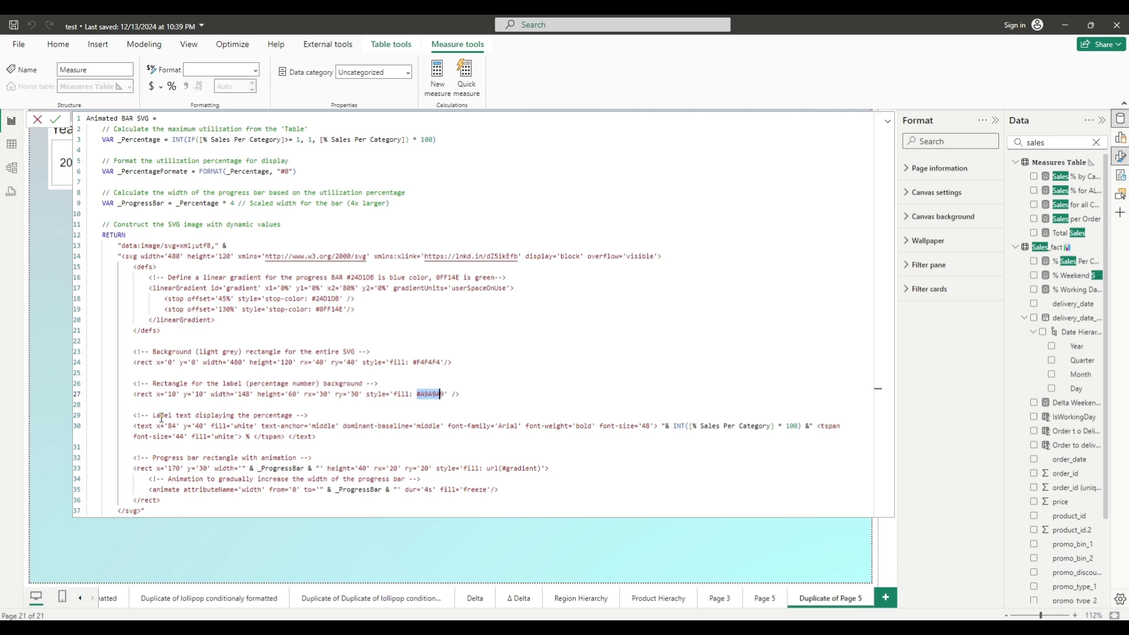
# Review the label font size 48 and progress-bar animation code, then commit the measure.
pyautogui.moveTo(147, 414); pyautogui.dragTo(223, 419)
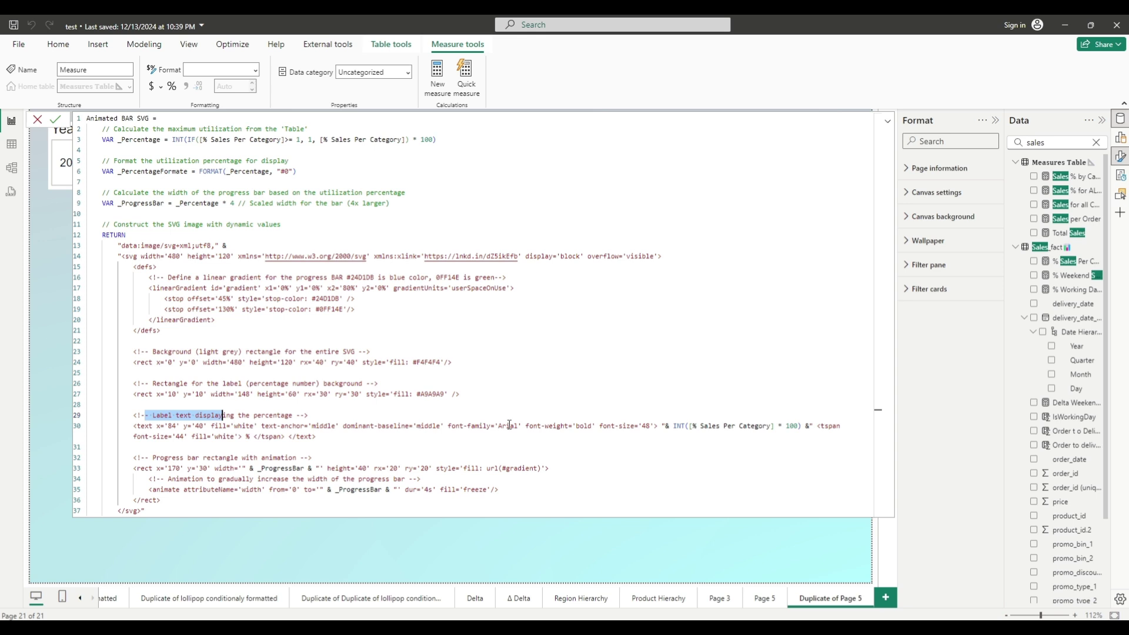
pyautogui.moveTo(147, 415); pyautogui.dragTo(224, 420)
pyautogui.moveTo(600, 426); pyautogui.dragTo(656, 426)
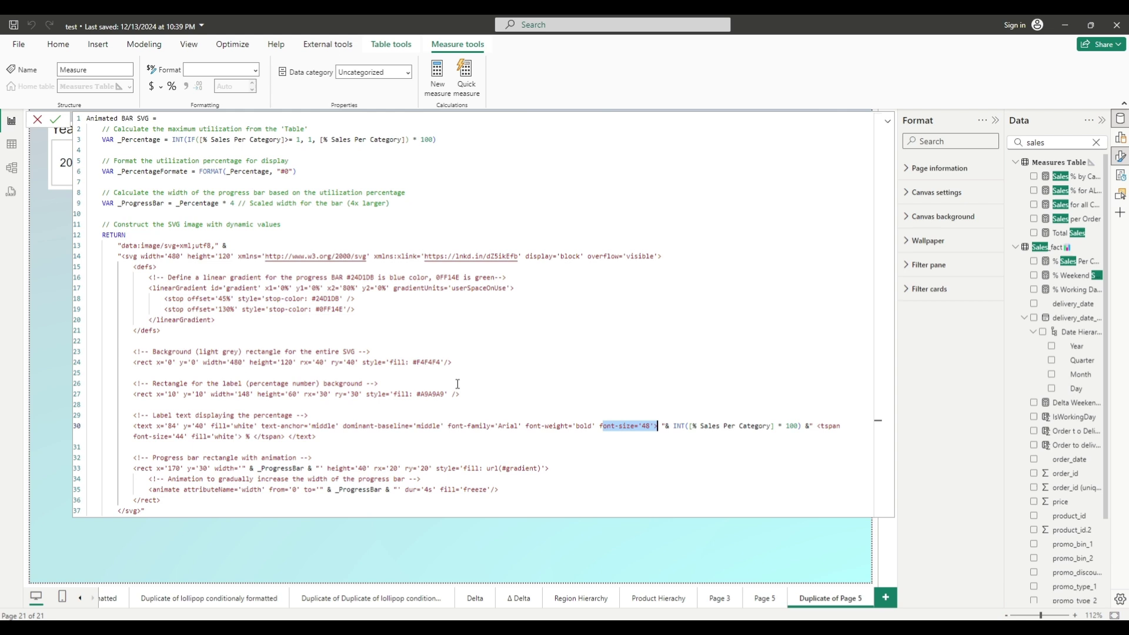
pyautogui.moveTo(152, 458); pyautogui.dragTo(298, 454)
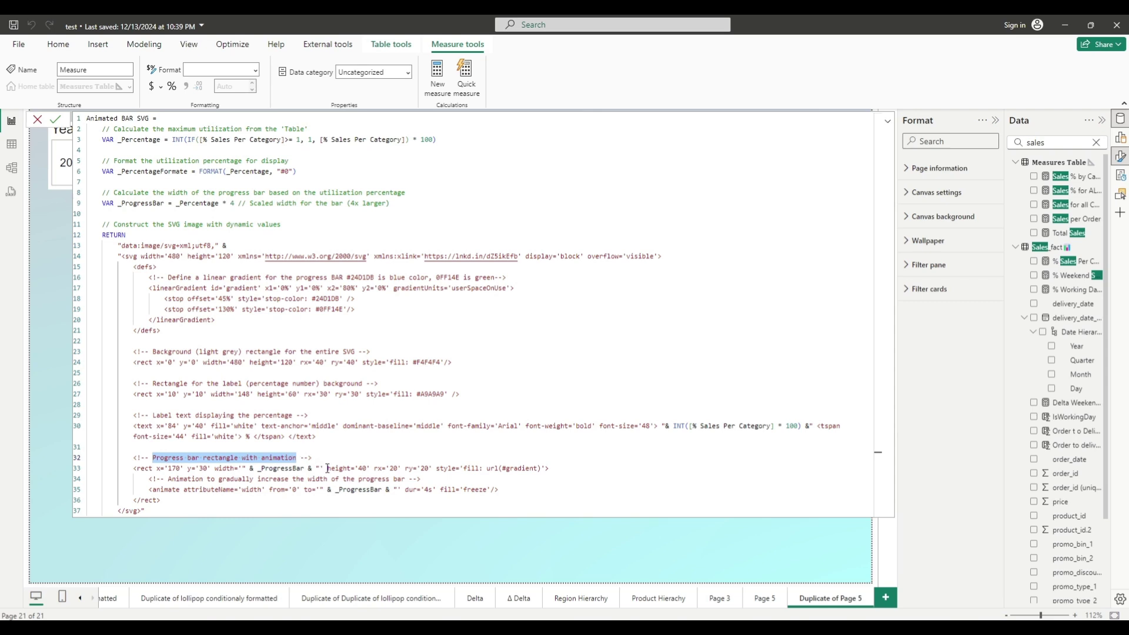
pyautogui.moveTo(331, 472); pyautogui.dragTo(426, 470)
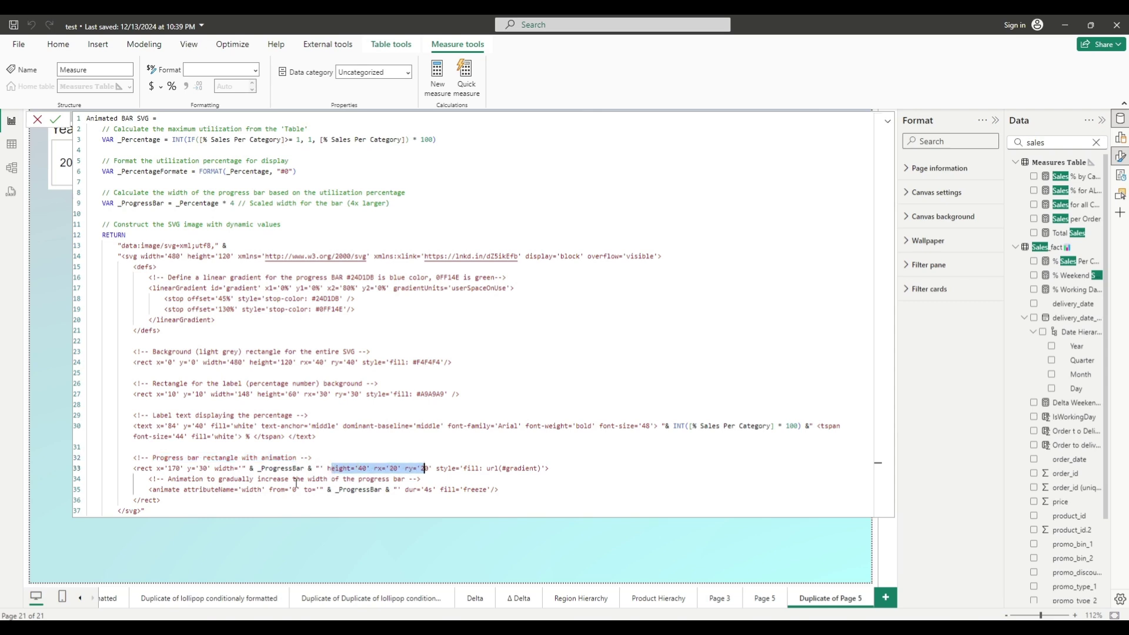
pyautogui.moveTo(203, 139); pyautogui.dragTo(262, 139)
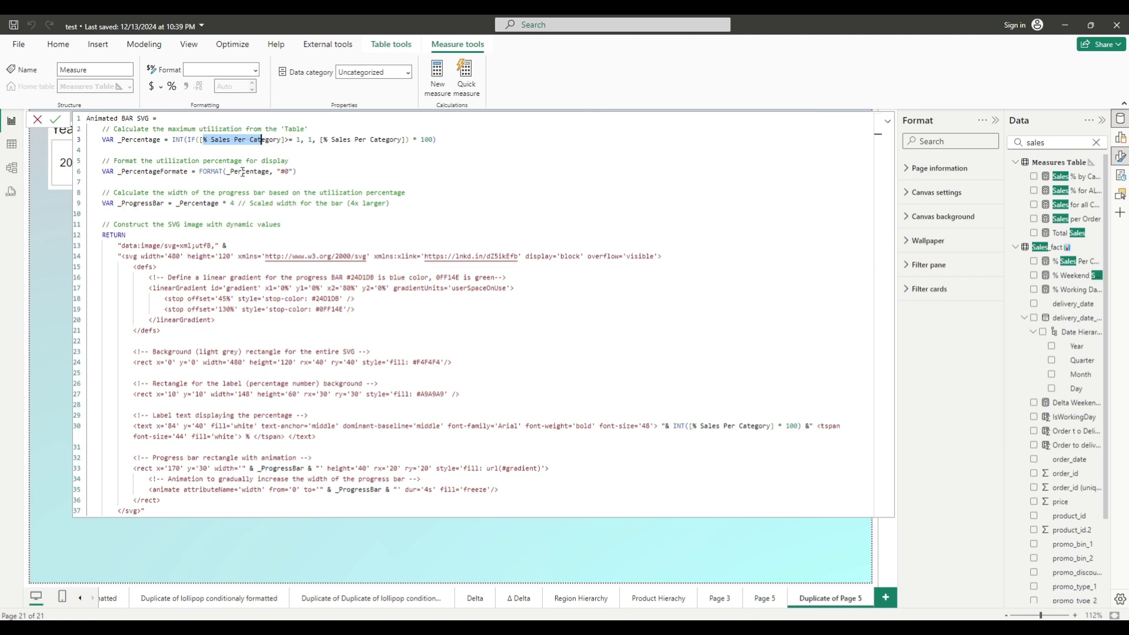
pyautogui.click(155, 514)
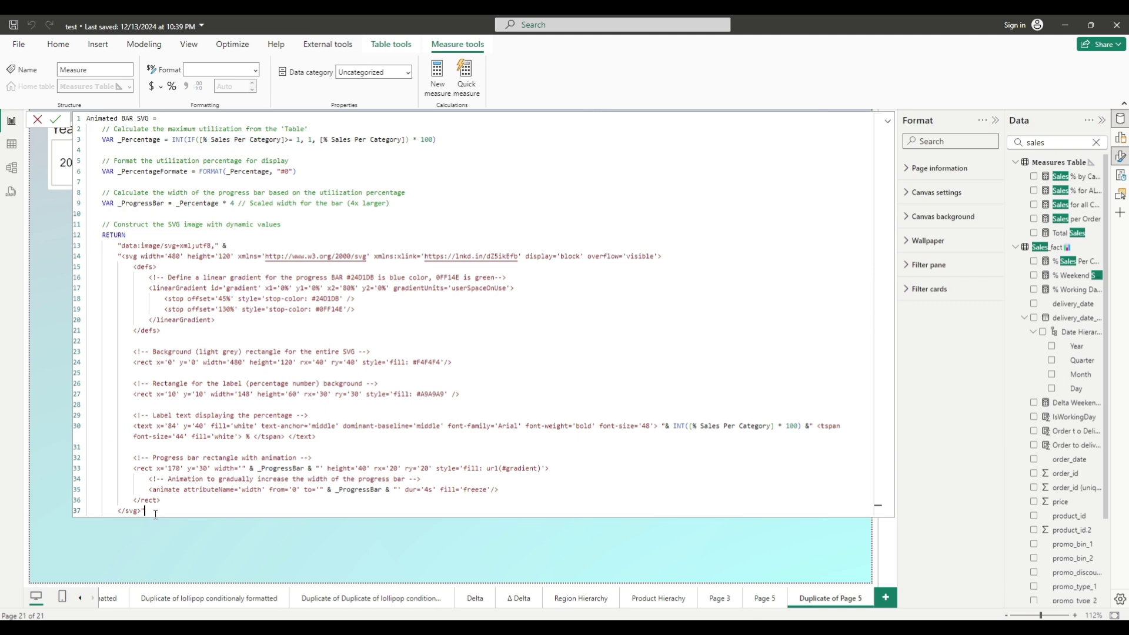
pyautogui.click(189, 535)
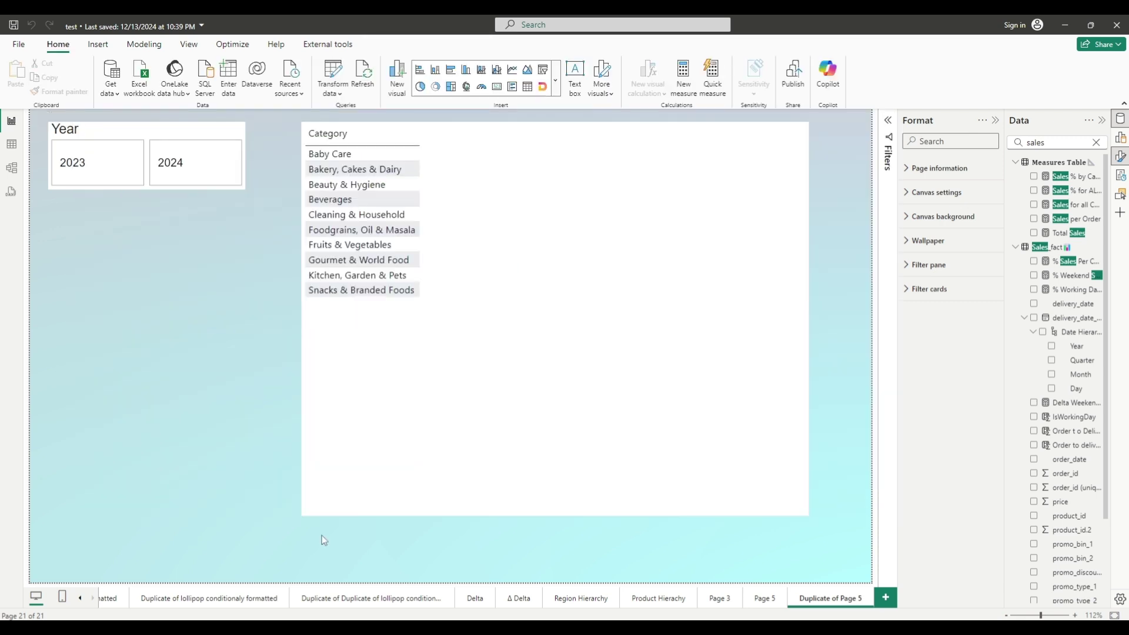
# Find Animated BAR SVG by searching 'anim' and set its Data category to Image URL.
pyautogui.click(1056, 143)
pyautogui.hotkey('ctrl', 'a')
pyautogui.write('anim')
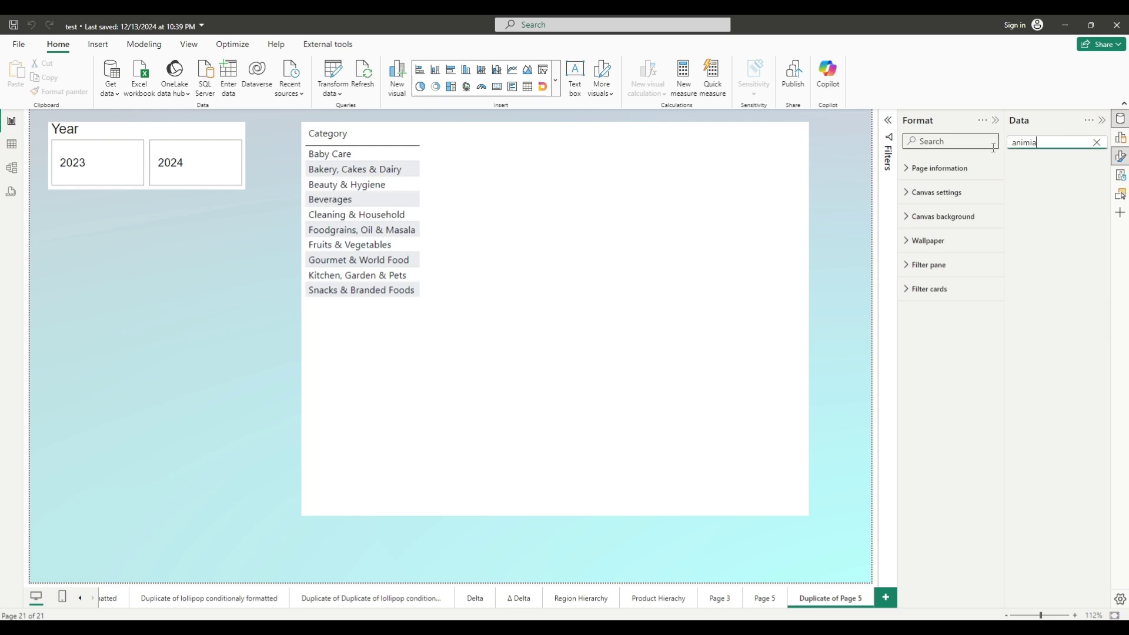
pyautogui.click(1062, 191)
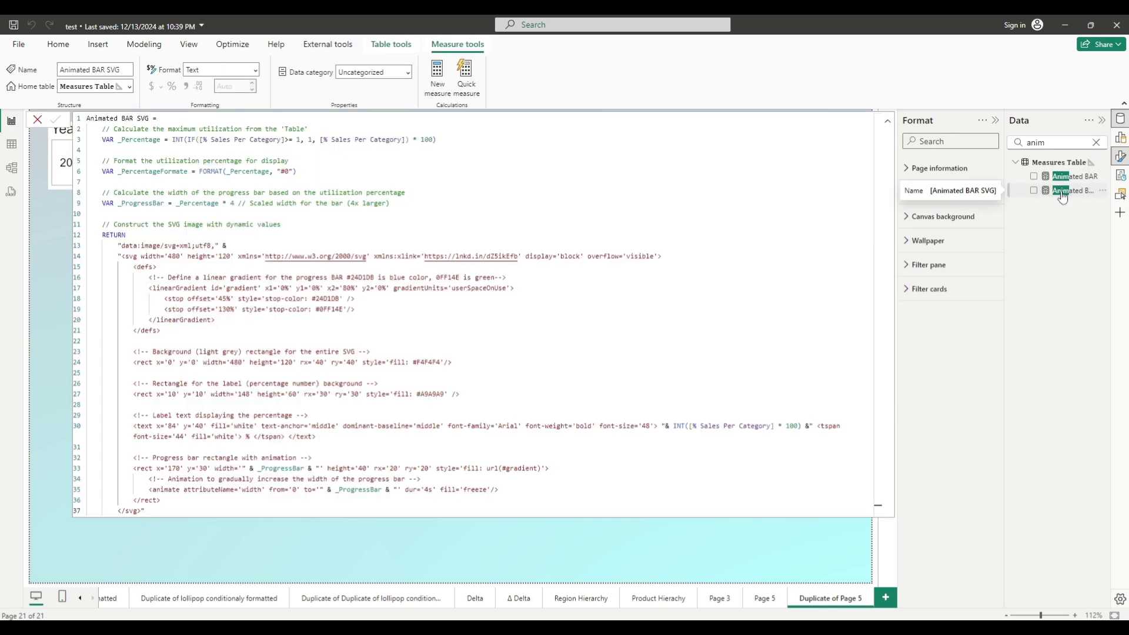
pyautogui.click(406, 72)
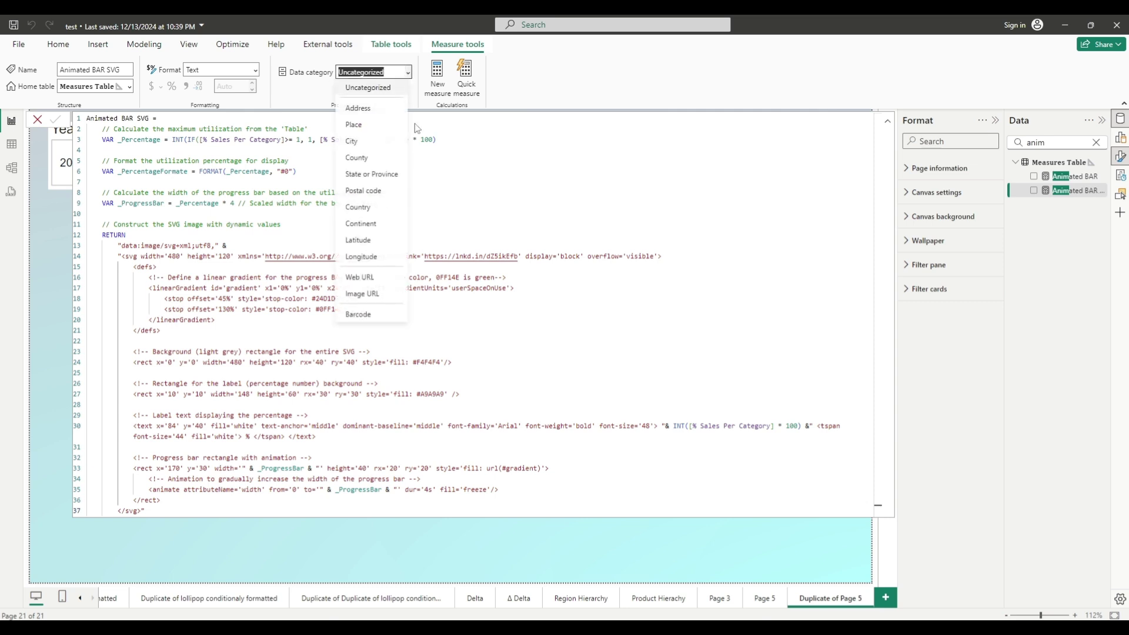
pyautogui.click(362, 294)
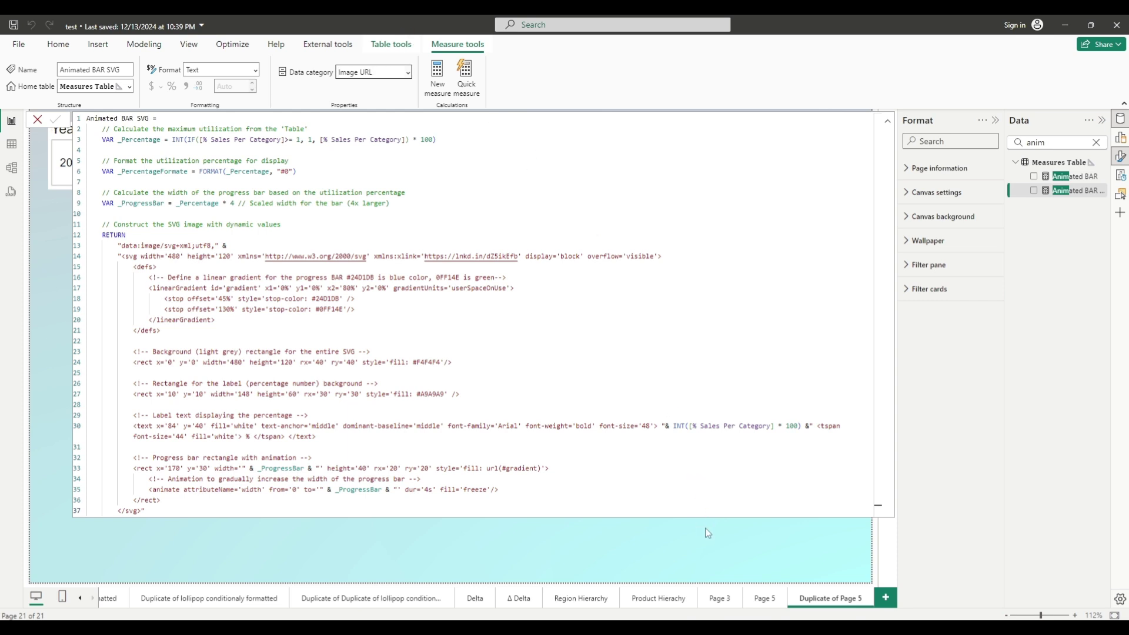
pyautogui.click(887, 120)
pyautogui.click(632, 248)
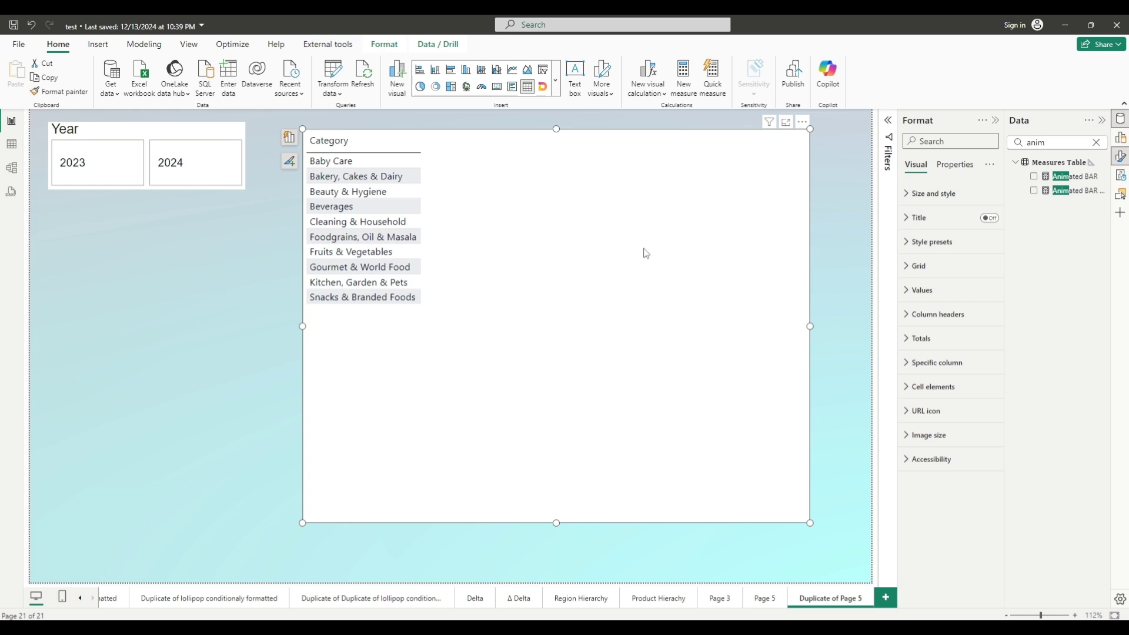
# Apply the Minimal style preset to the Category table.
pyautogui.click(928, 243)
pyautogui.click(925, 282)
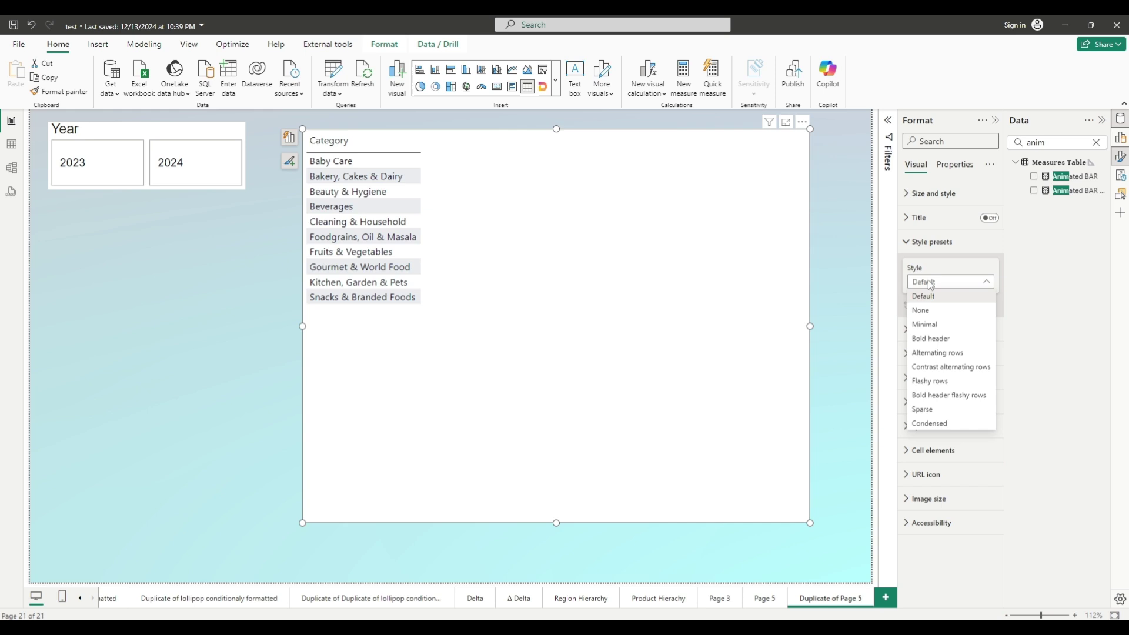
pyautogui.click(940, 325)
pyautogui.click(929, 244)
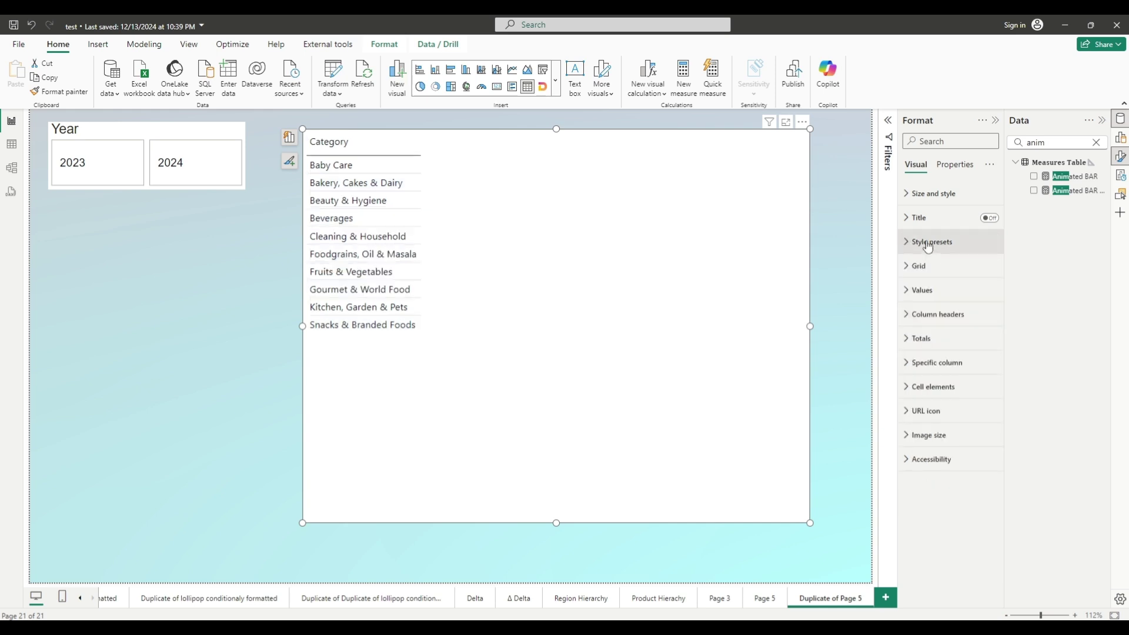
# Give the column headers a black background and white text.
pyautogui.click(932, 315)
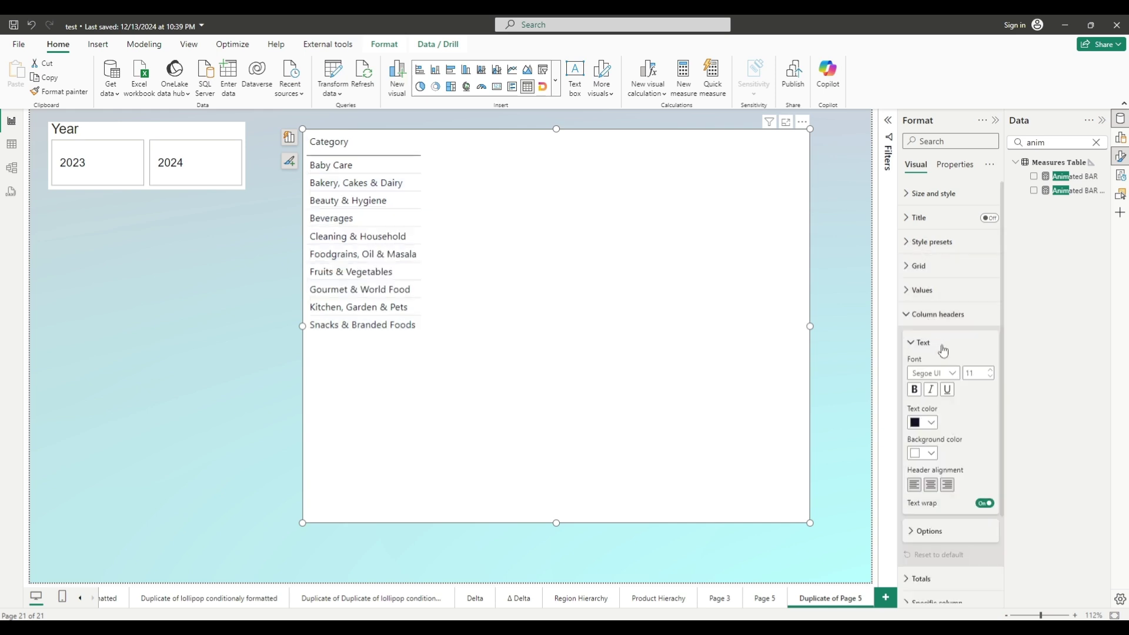
pyautogui.click(931, 452)
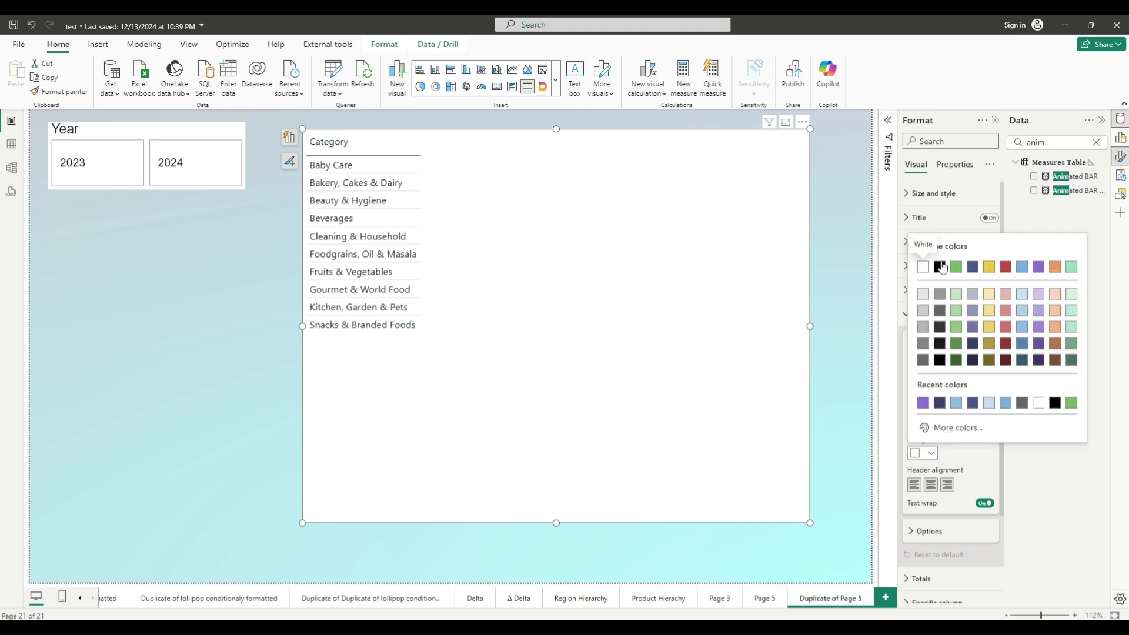
pyautogui.click(939, 267)
pyautogui.click(928, 422)
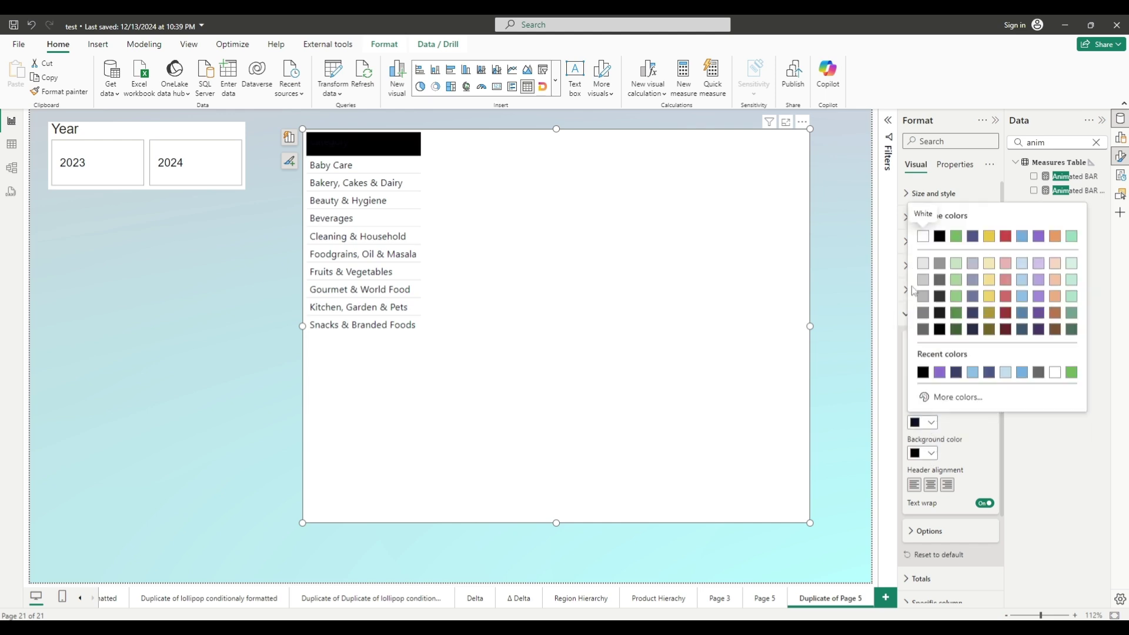
pyautogui.click(927, 237)
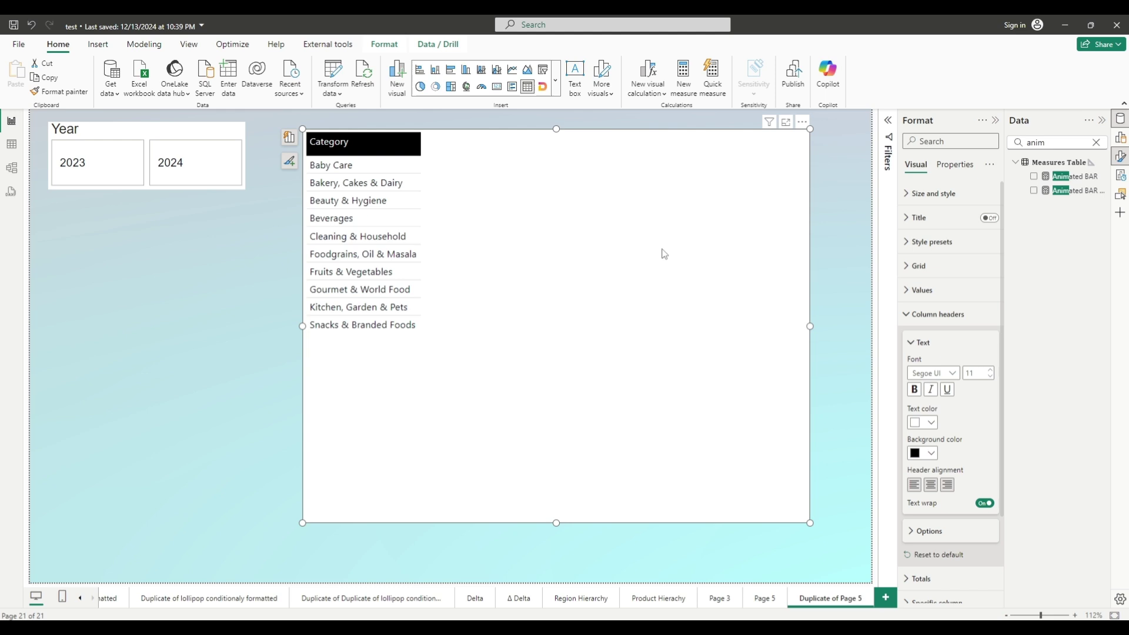
# Turn on a light grey 2 px visual border with 7 px rounded corners.
pyautogui.click(913, 195)
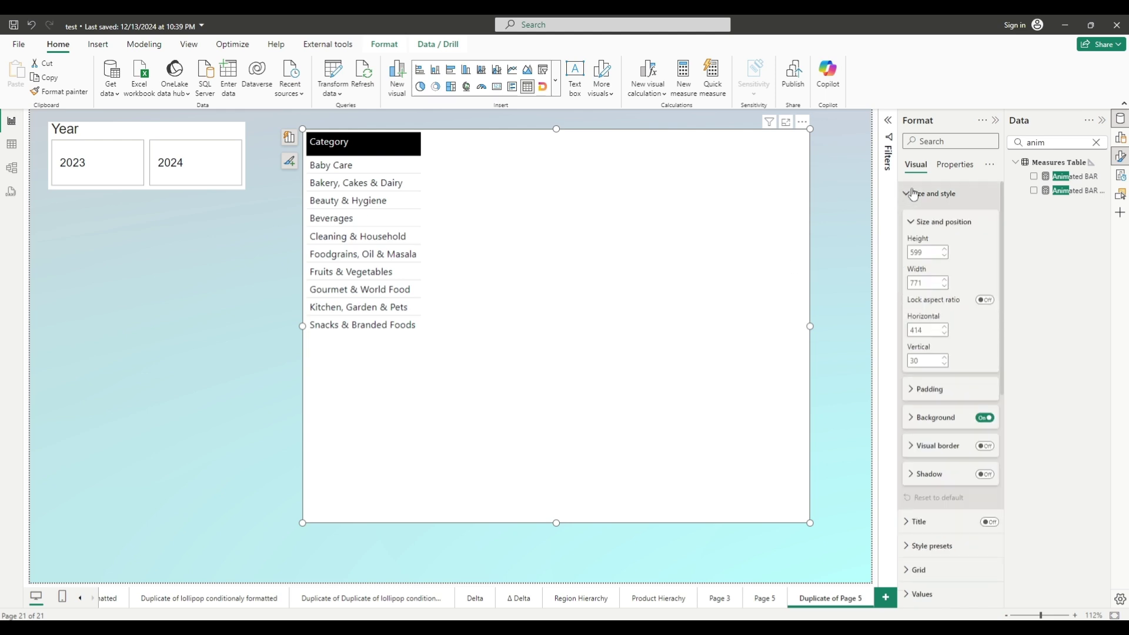
pyautogui.click(985, 446)
pyautogui.click(921, 449)
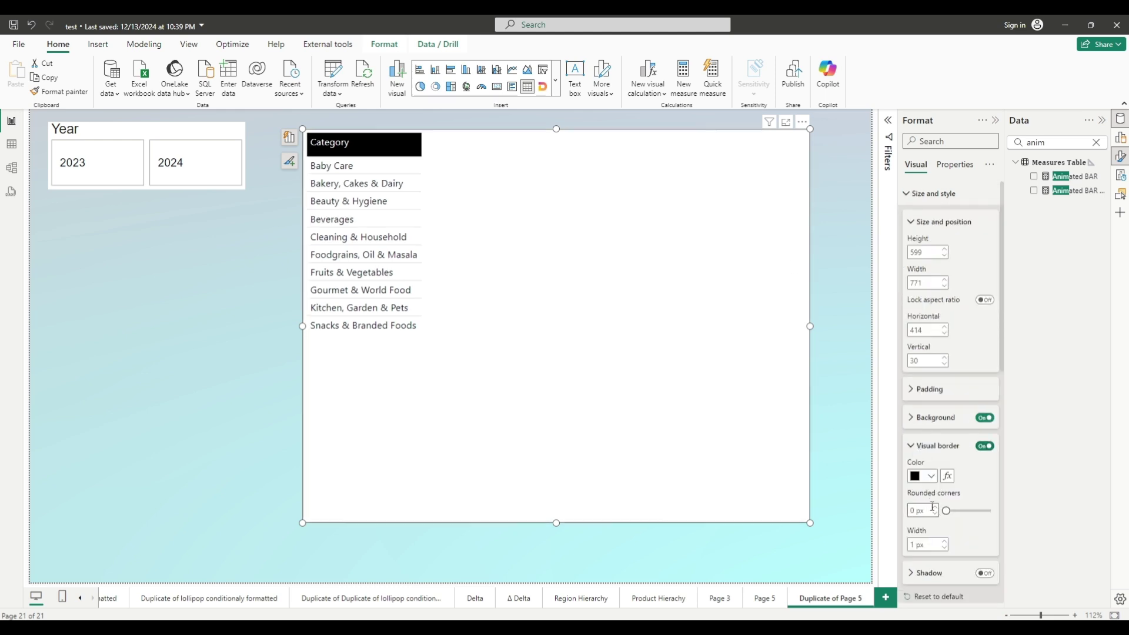
pyautogui.click(935, 508)
pyautogui.click(935, 507)
pyautogui.click(934, 508)
pyautogui.click(935, 508)
pyautogui.click(935, 508)
pyautogui.click(935, 508)
pyautogui.click(945, 541)
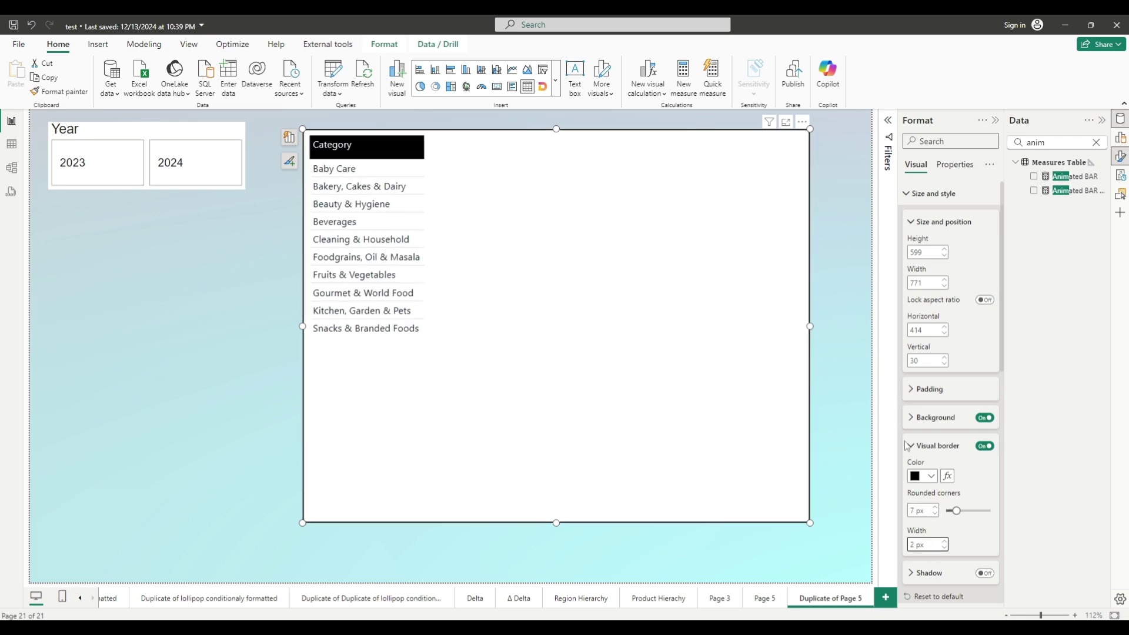
pyautogui.click(930, 479)
pyautogui.click(921, 340)
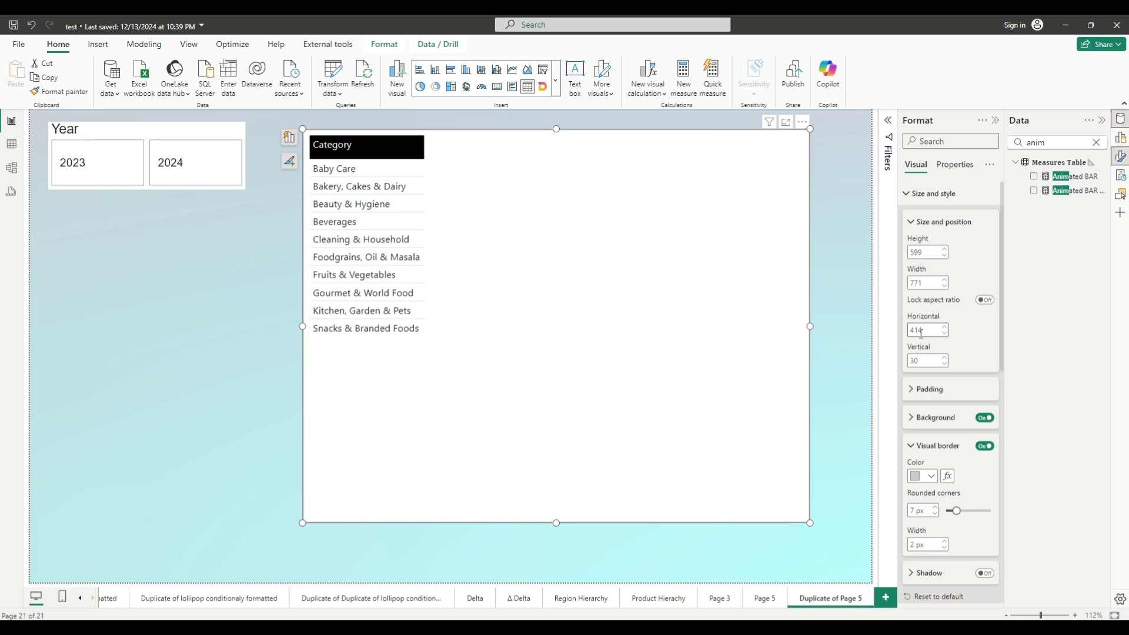
pyautogui.click(823, 371)
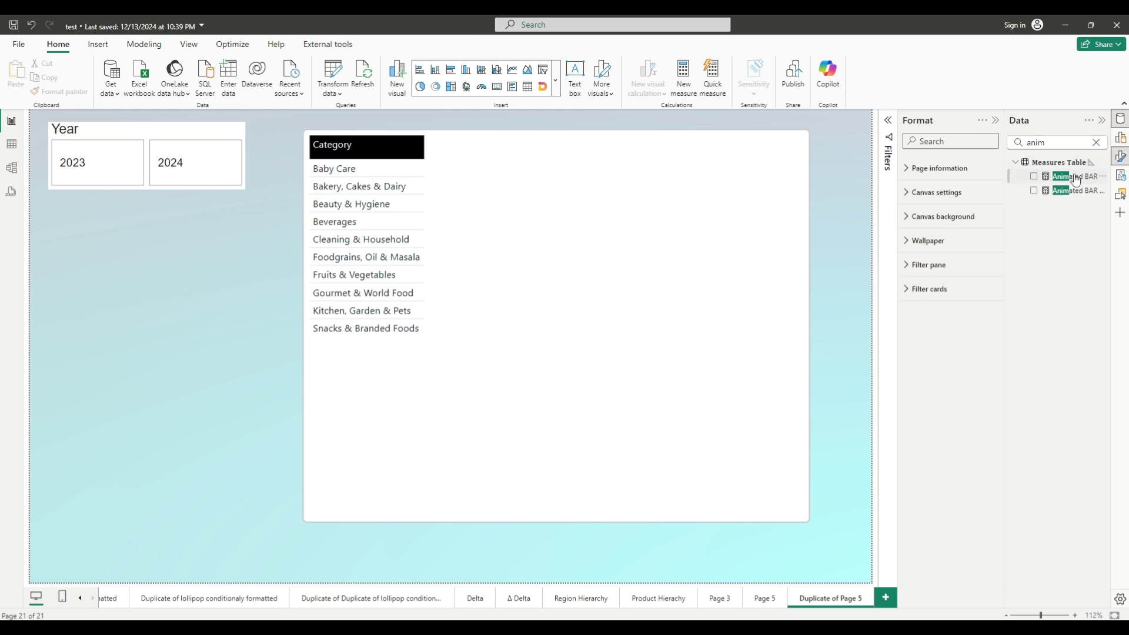
# Add the Animated BAR measure to the Category table.
pyautogui.moveTo(1076, 179); pyautogui.dragTo(608, 227)
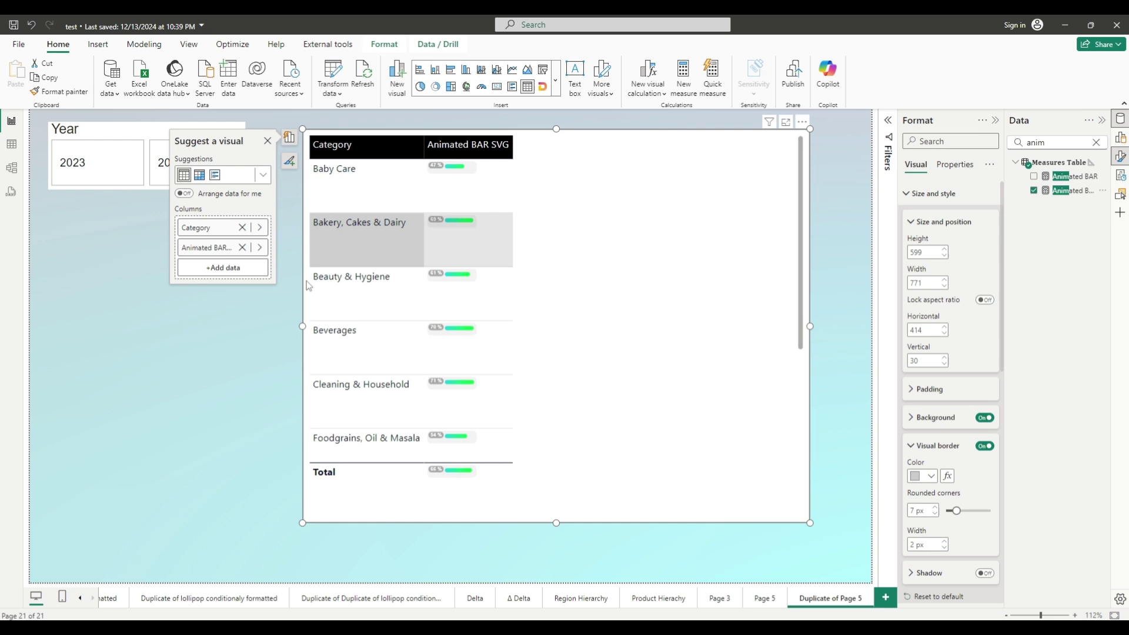
# Narrow the table by moving its left edge to the right.
pyautogui.moveTo(303, 324); pyautogui.dragTo(560, 306)
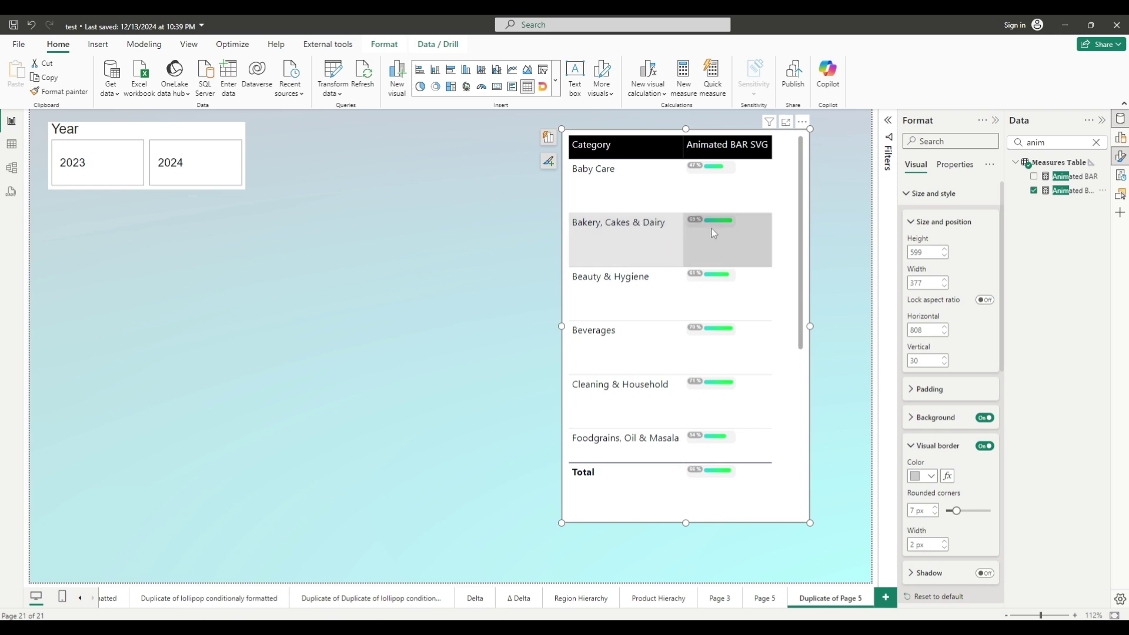
# For the Animated BAR SVG column, set image size to height 55 px and width 200 px.
pyautogui.click(907, 197)
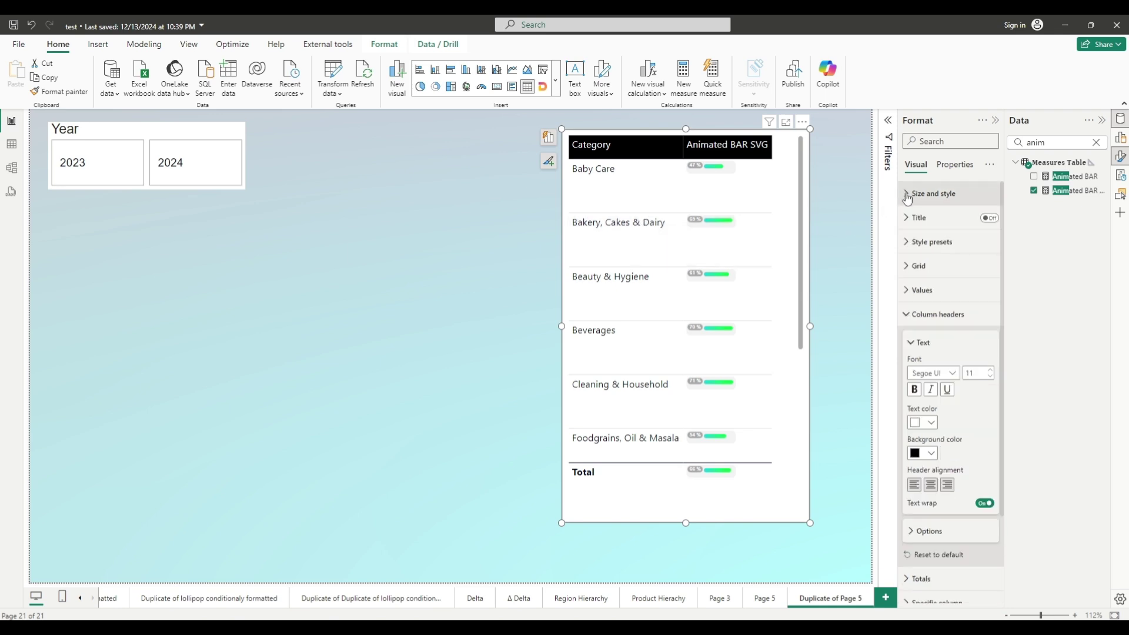
pyautogui.click(905, 314)
pyautogui.click(905, 363)
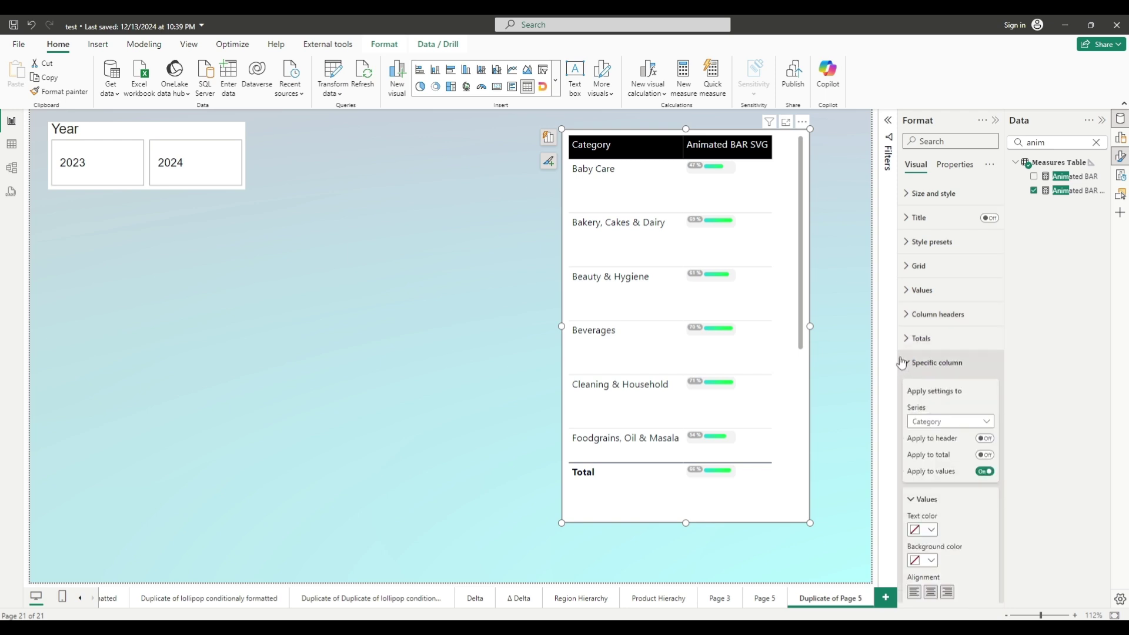
pyautogui.click(917, 305)
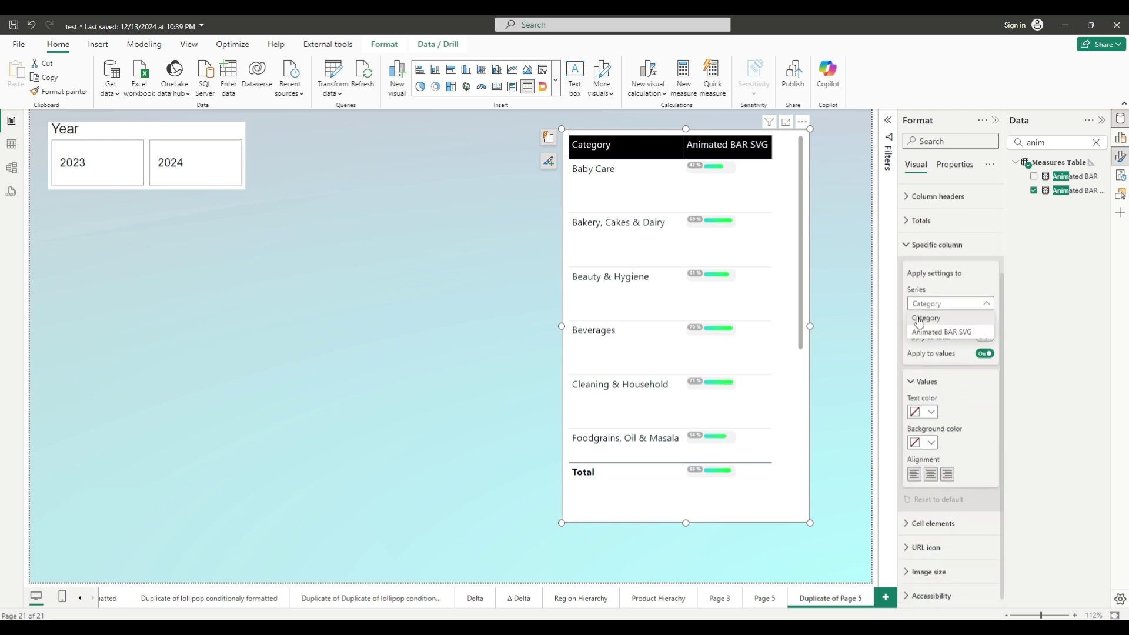
pyautogui.click(924, 330)
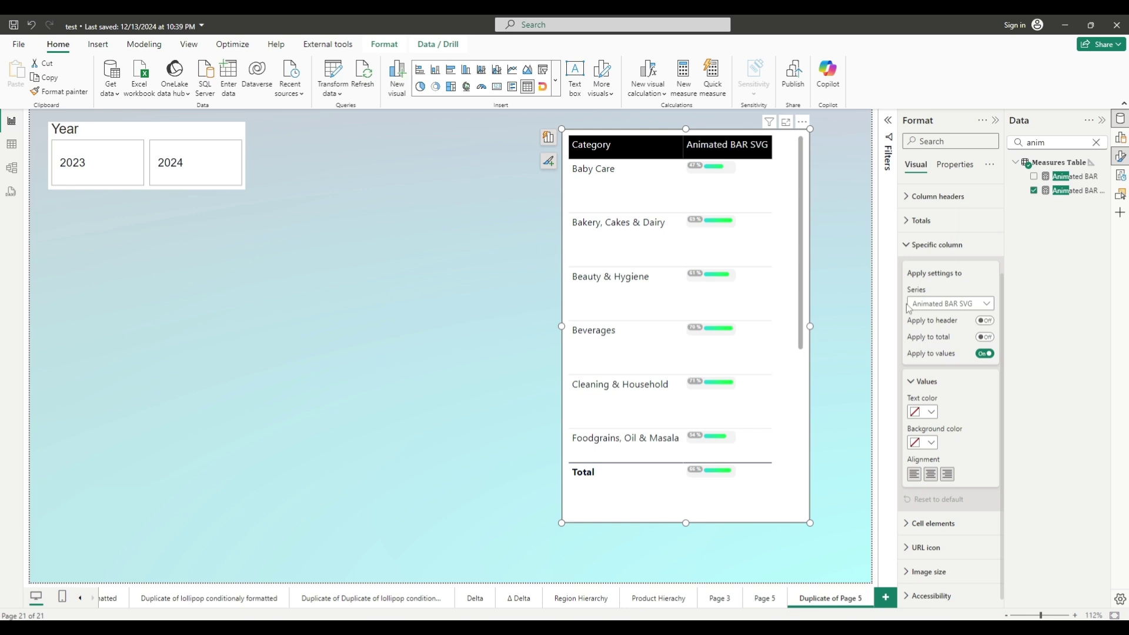
pyautogui.scroll(-1, 961, 396)
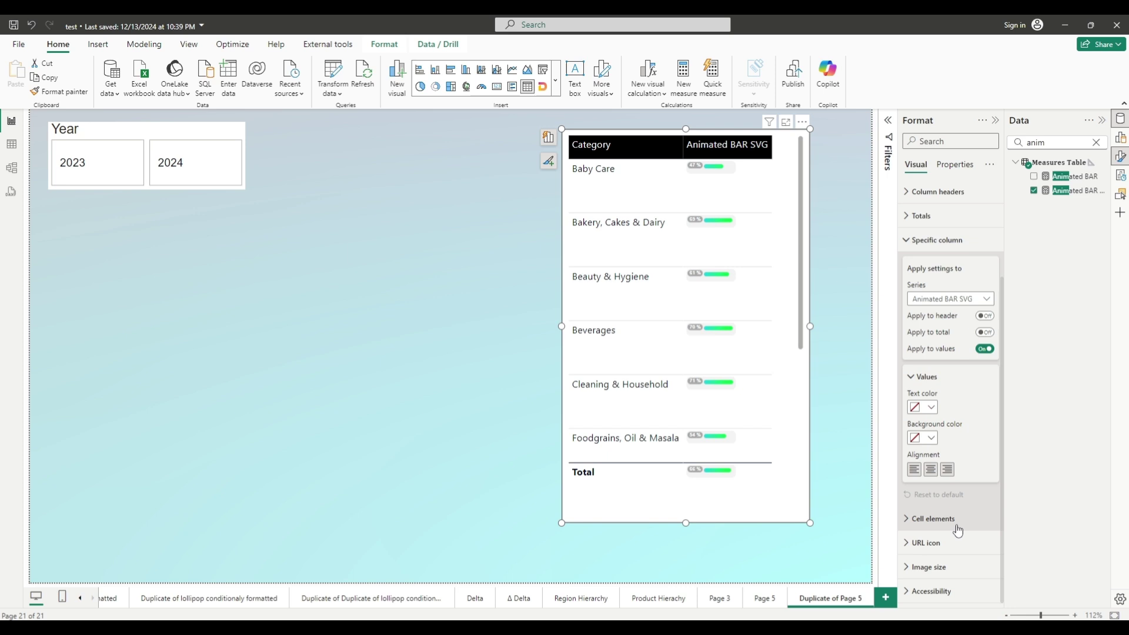
pyautogui.click(932, 567)
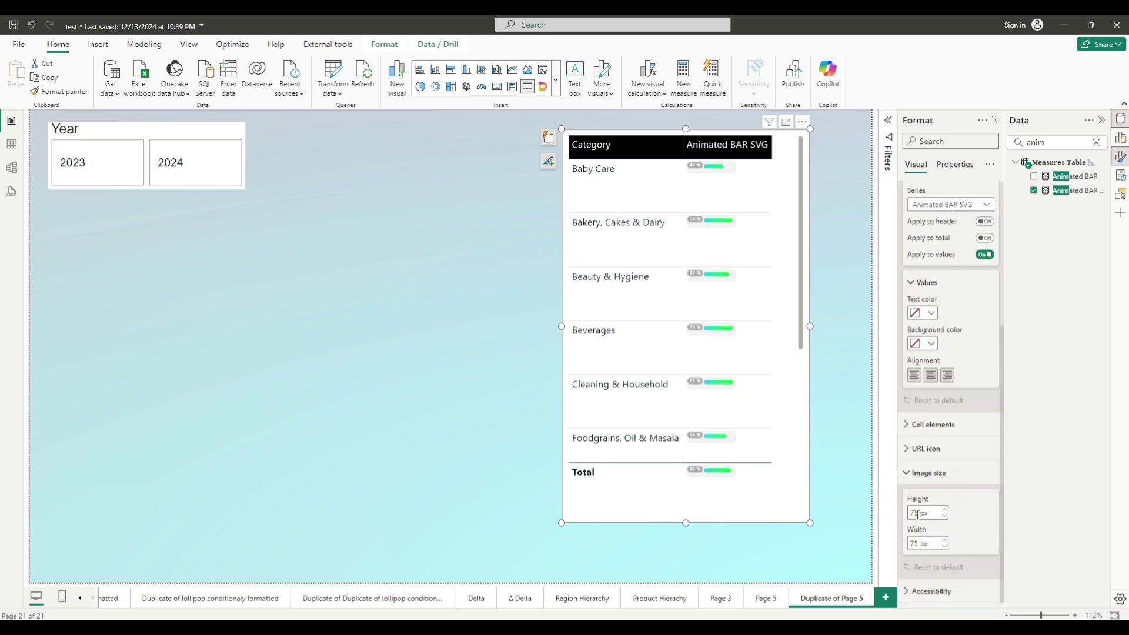
pyautogui.doubleClick(917, 513)
pyautogui.write('55')
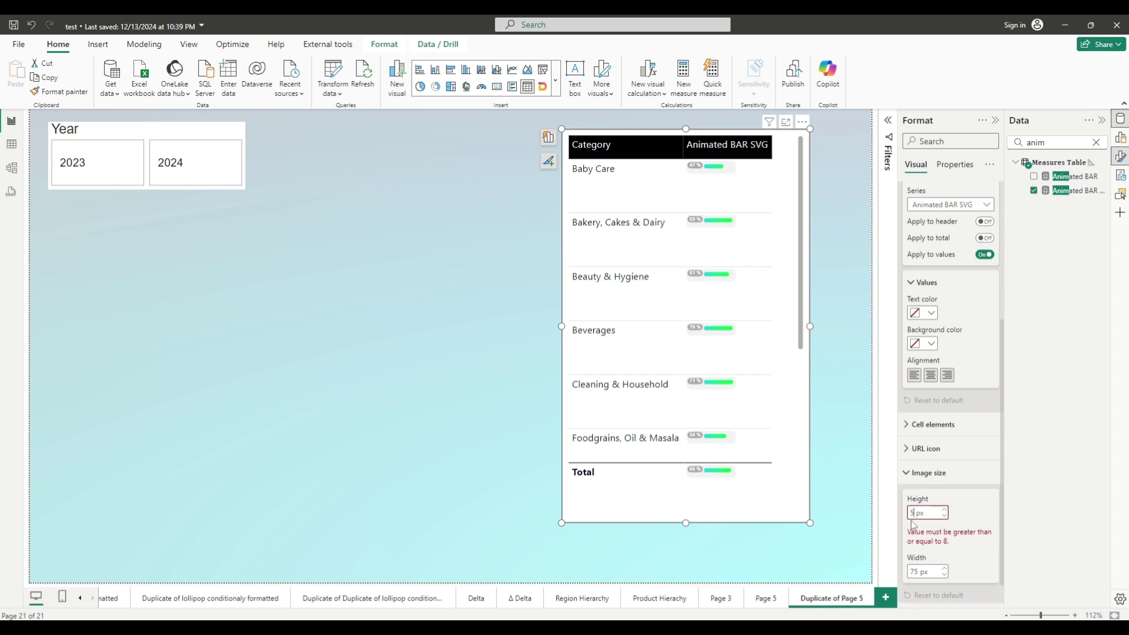
pyautogui.doubleClick(924, 544)
pyautogui.write('200')
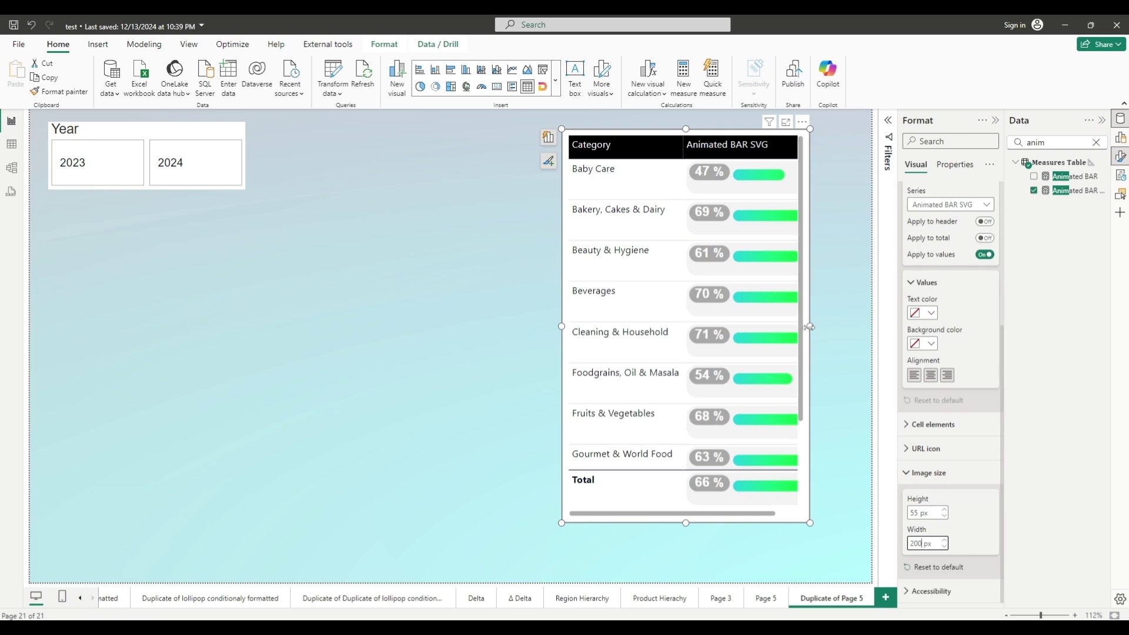
# Widen the table so the bars fit and move the Year slicer to the top centre.
pyautogui.moveTo(810, 327); pyautogui.dragTo(849, 313)
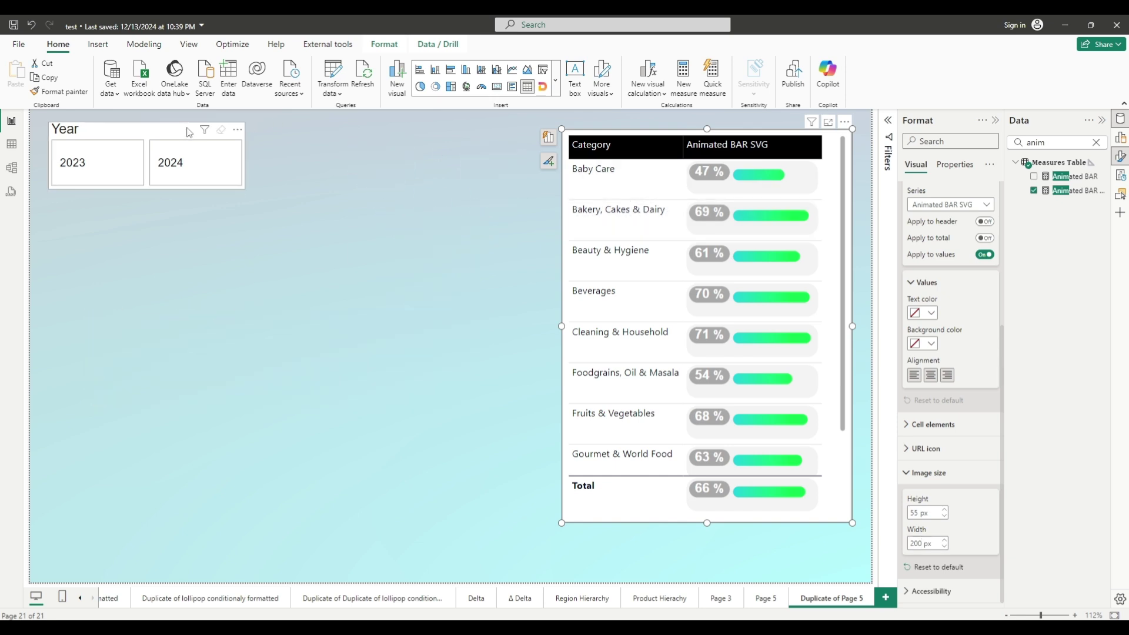
pyautogui.moveTo(222, 123); pyautogui.dragTo(492, 142)
# Test the slicer by filtering to 2023, then 2024.
pyautogui.click(371, 187)
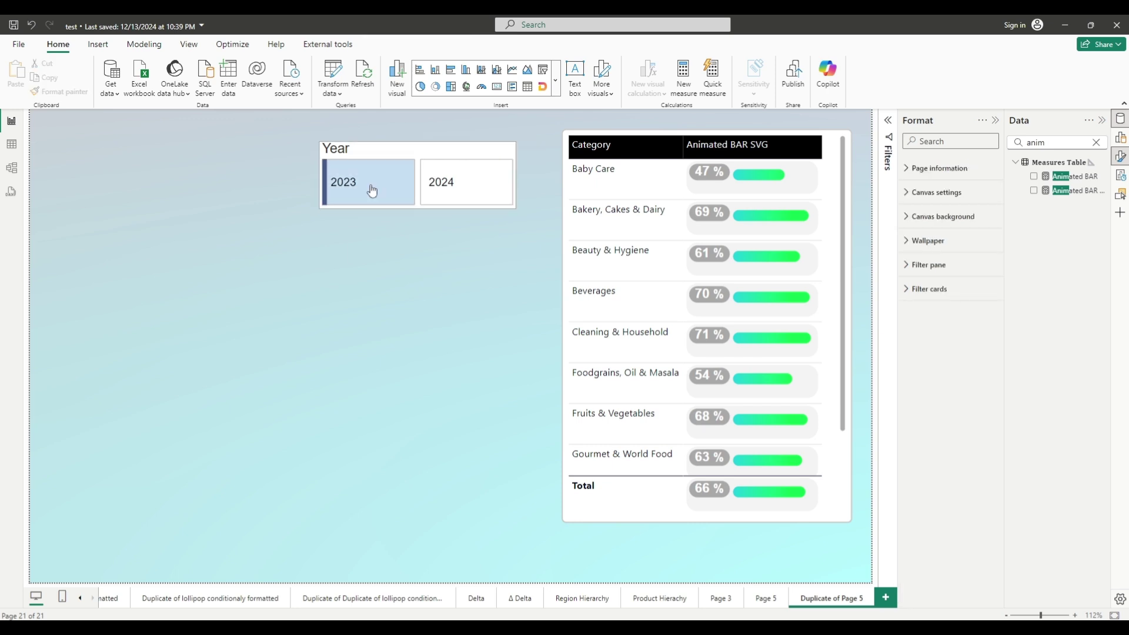
pyautogui.click(371, 184)
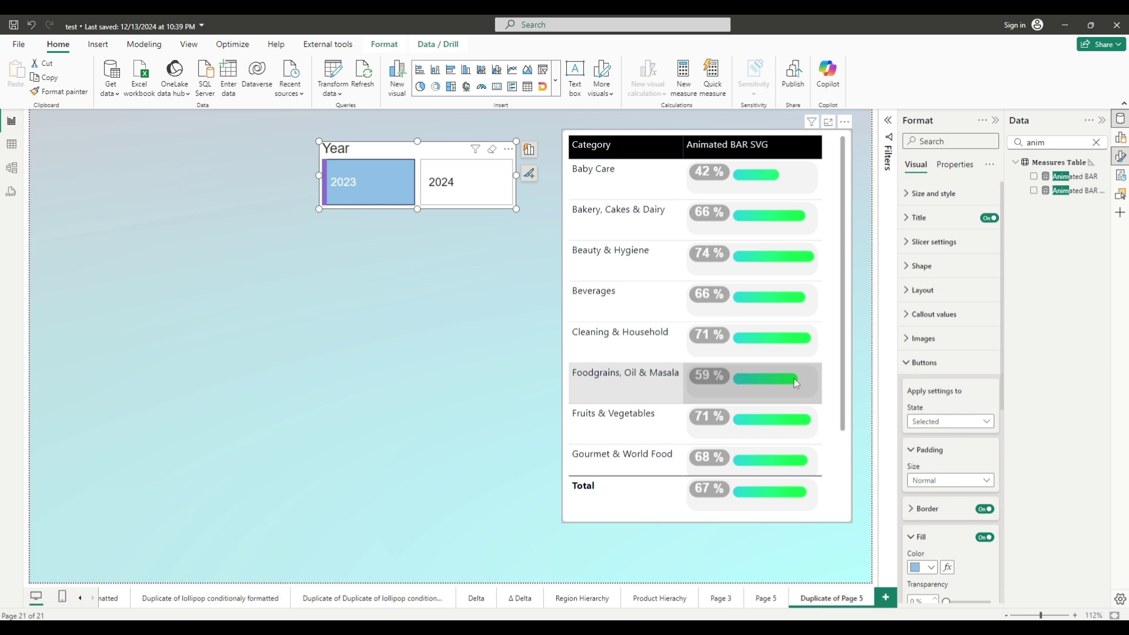
pyautogui.click(451, 177)
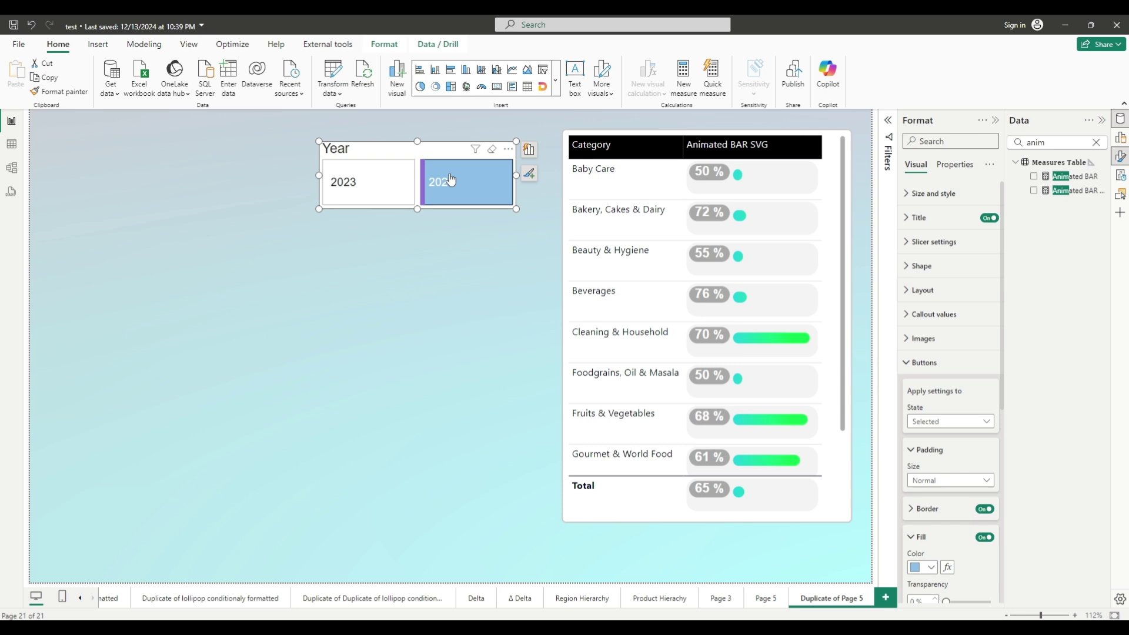